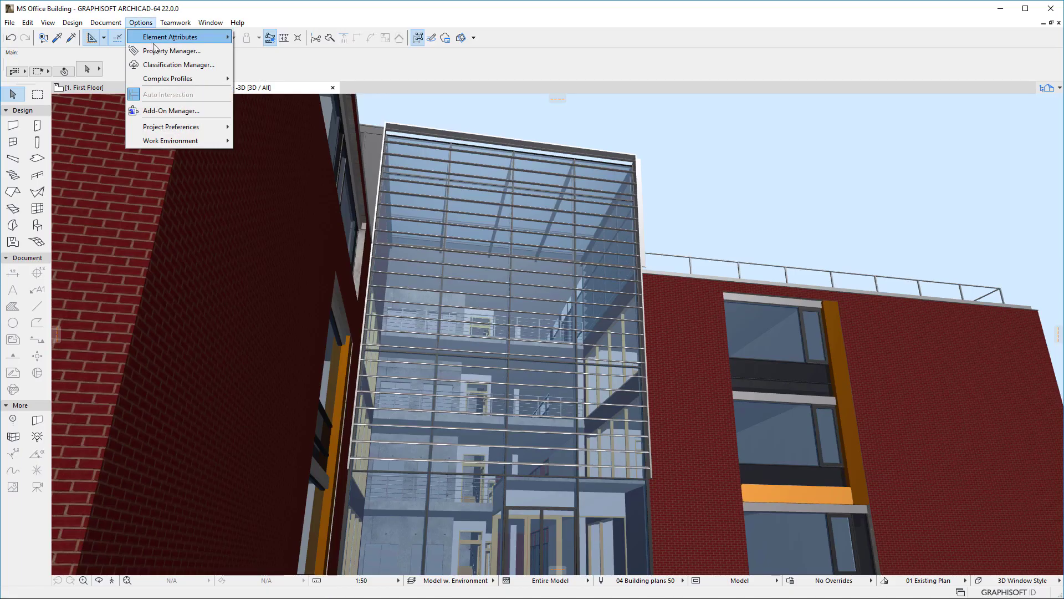
Open the Property Manager and select the Golden Ratio constant under CONSTANTS.
click(209, 53)
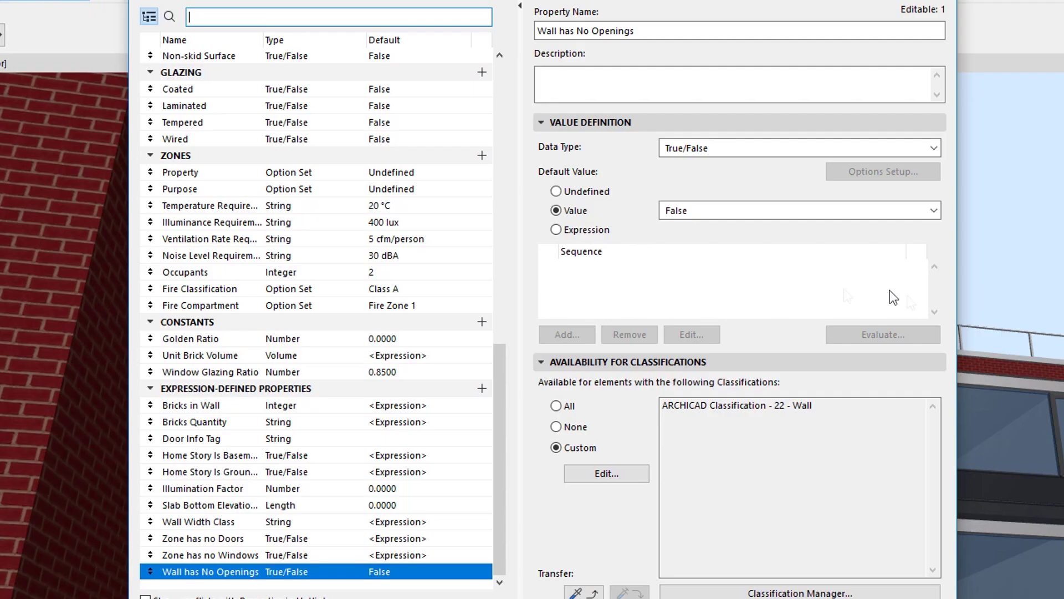
click(234, 339)
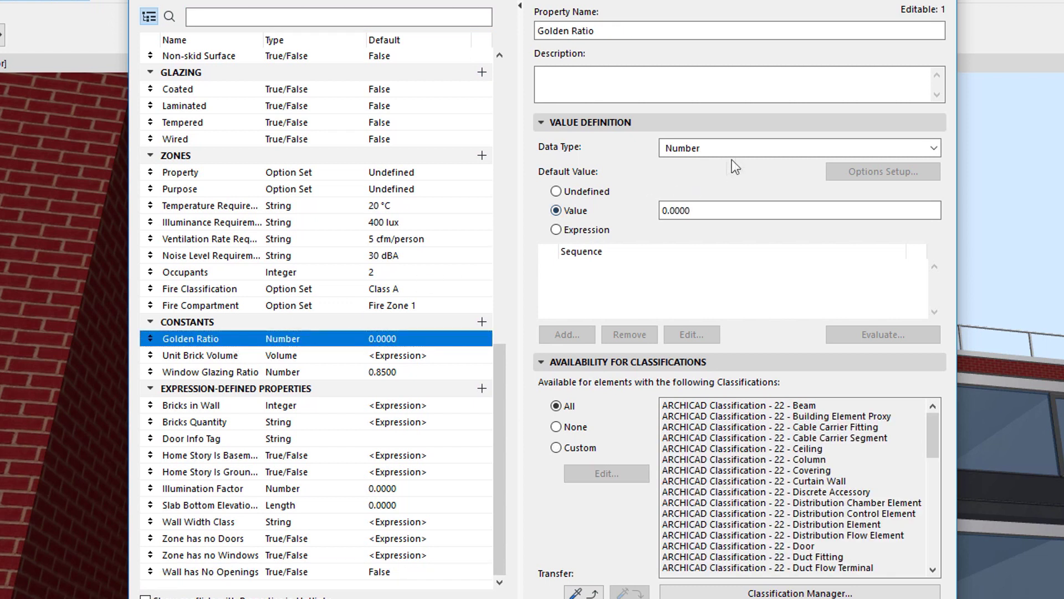
Keep Golden Ratio's data type as Number and switch its default value to an expression.
click(936, 147)
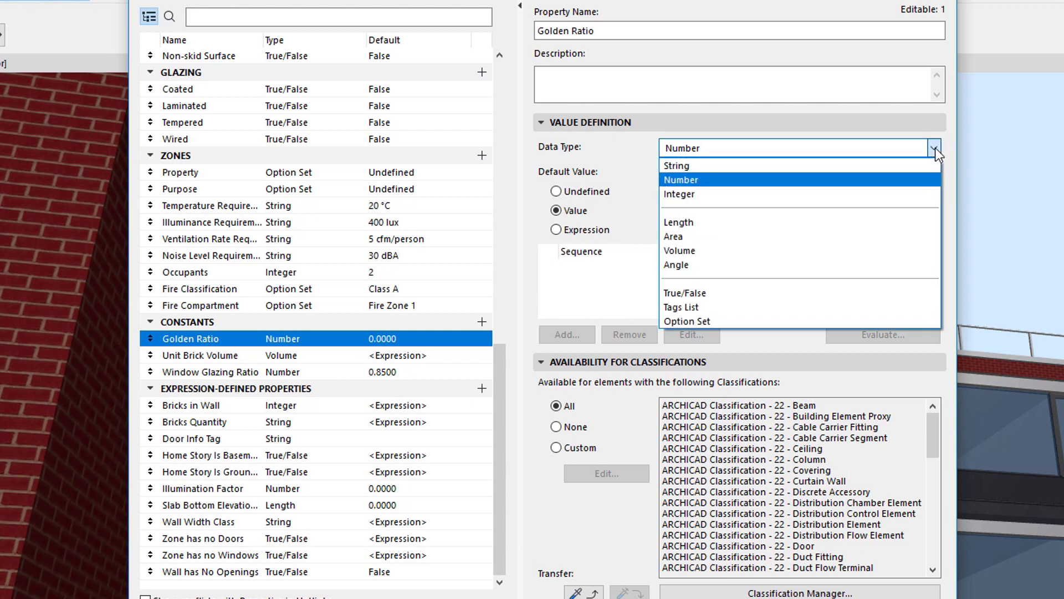
click(930, 180)
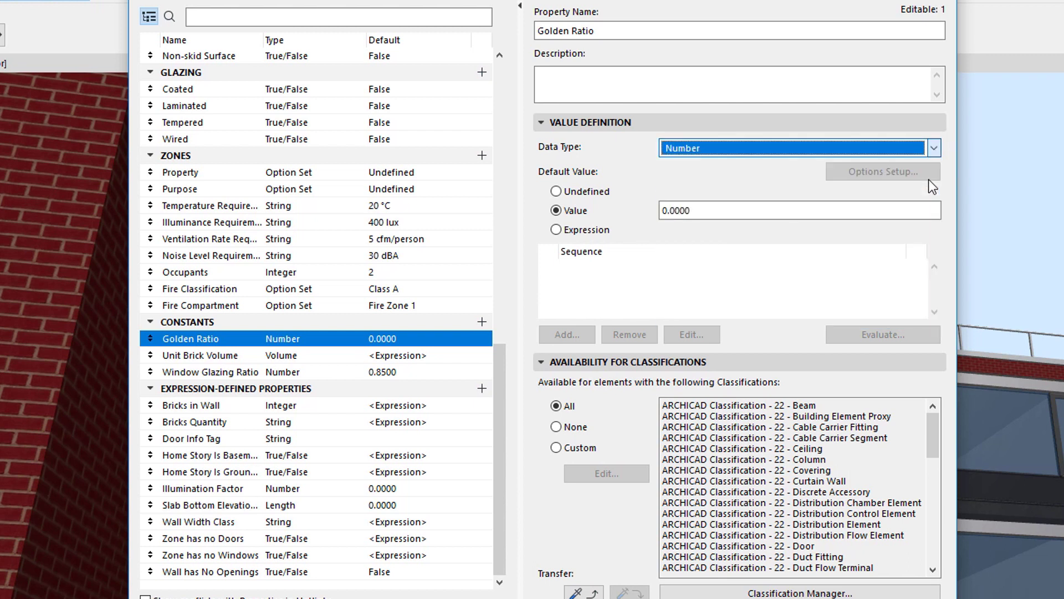
drag(936, 426, 924, 549)
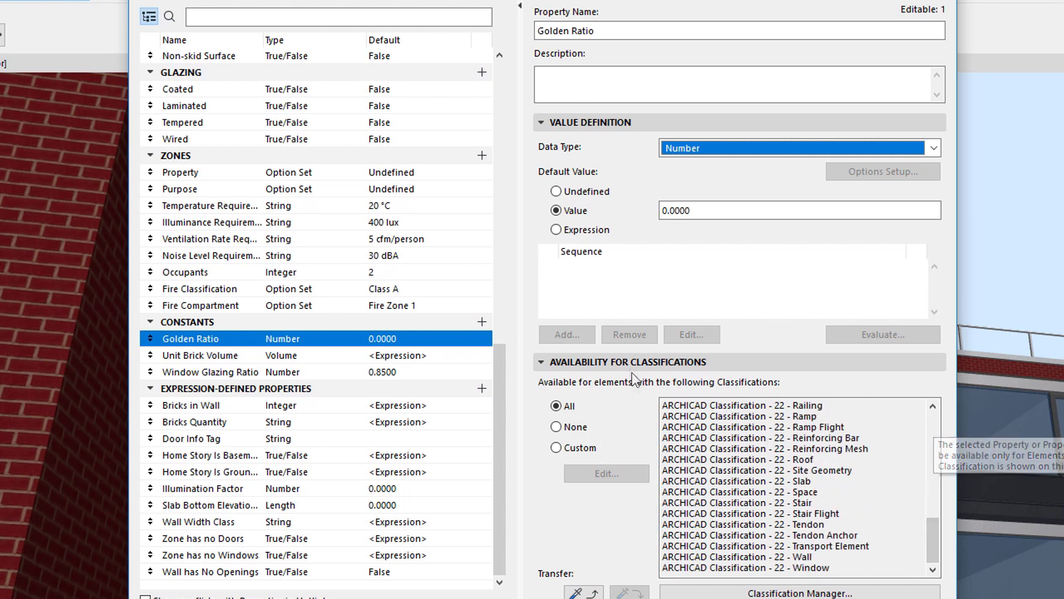
click(596, 232)
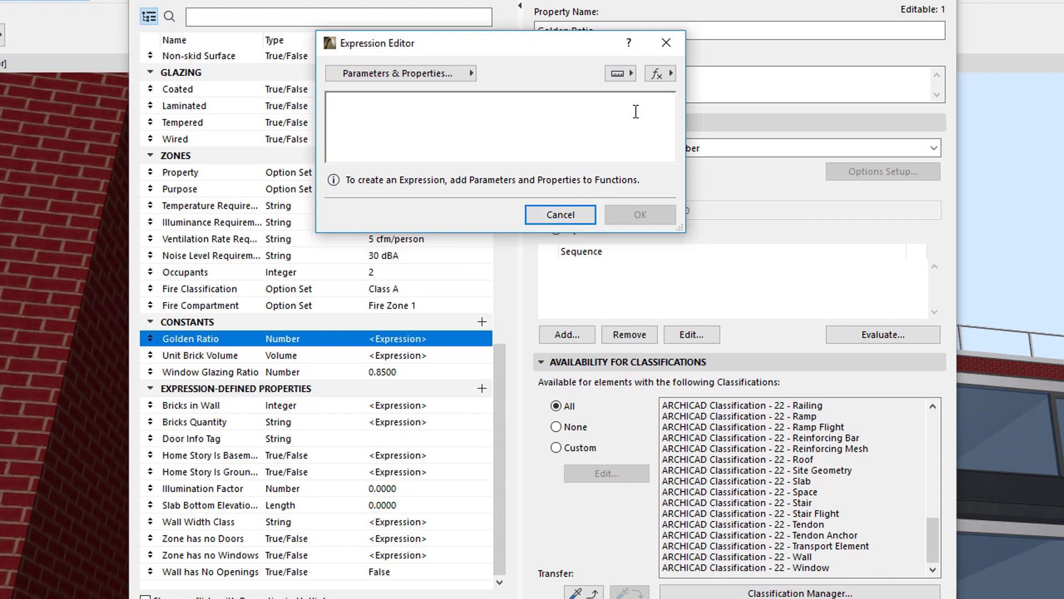
Build the expression (SQRT(5) + 1) / 2 and confirm it.
click(662, 73)
text(sqrt)
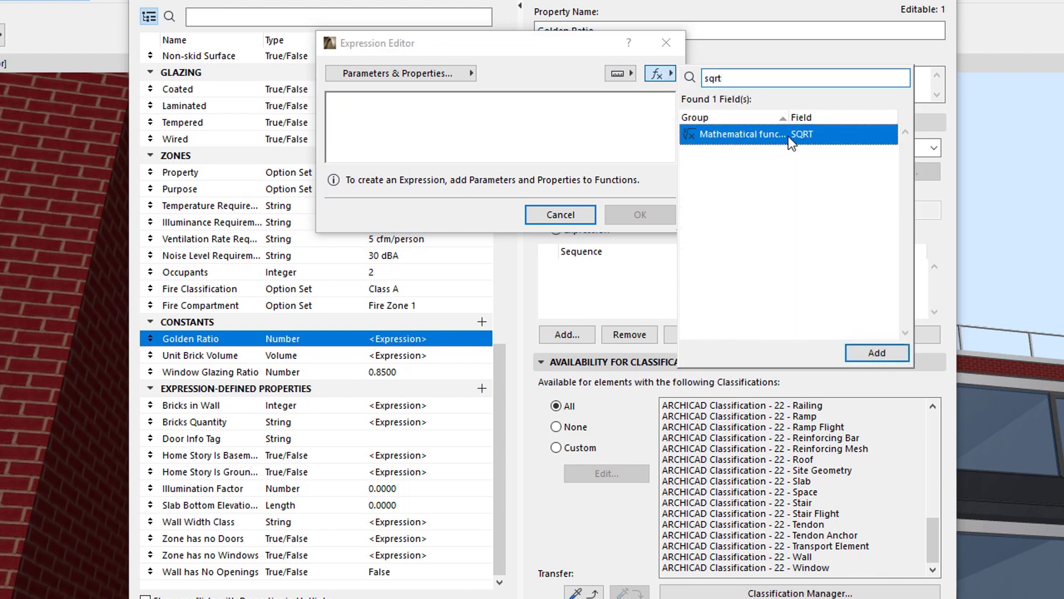
double_click(788, 135)
click(388, 101)
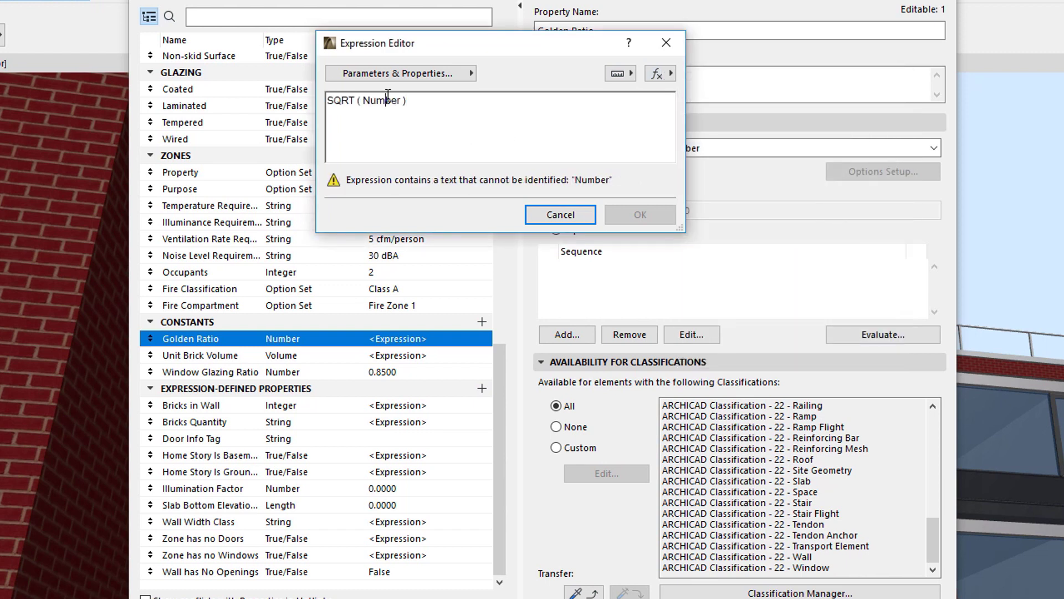
double_click(387, 100)
text(5)
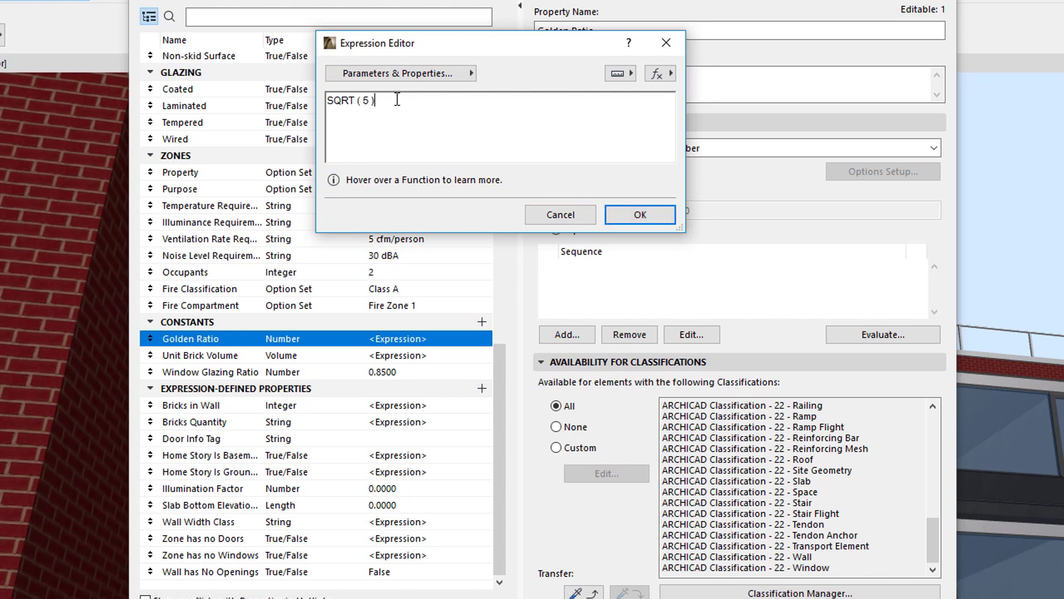
text( ) + )
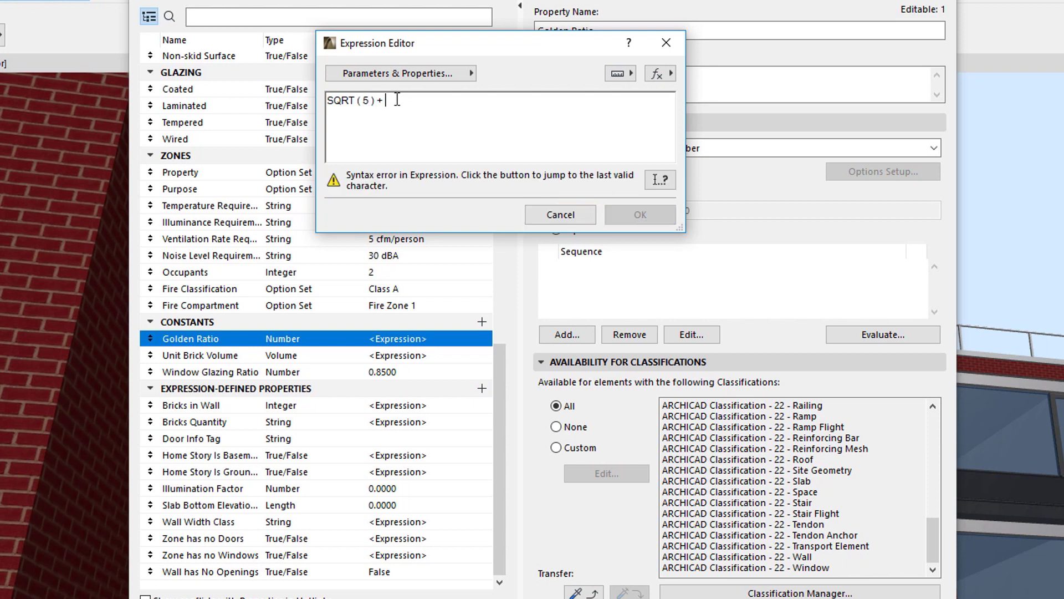
text(1))
key(Home)
text(()
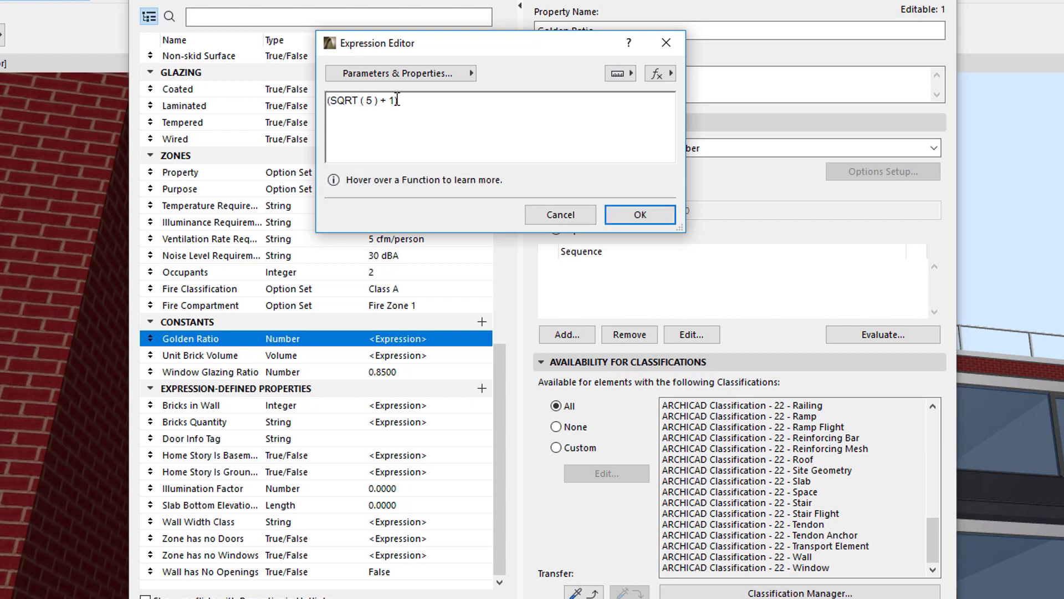
key(End)
text(/ 2)
click(663, 215)
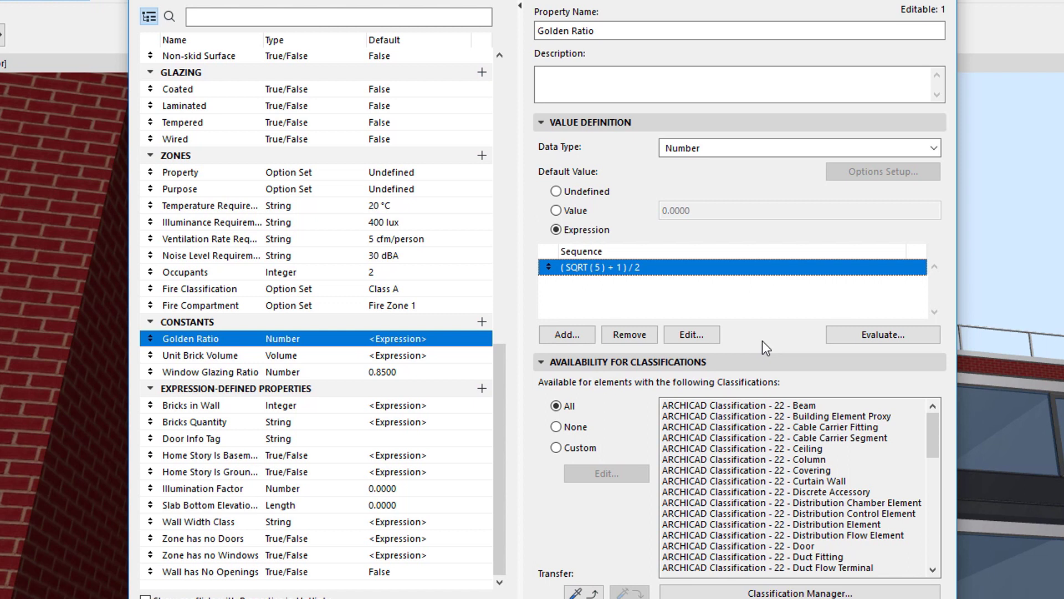
Select Illumination Factor and confirm it is a Number available only for the Space classification.
click(258, 489)
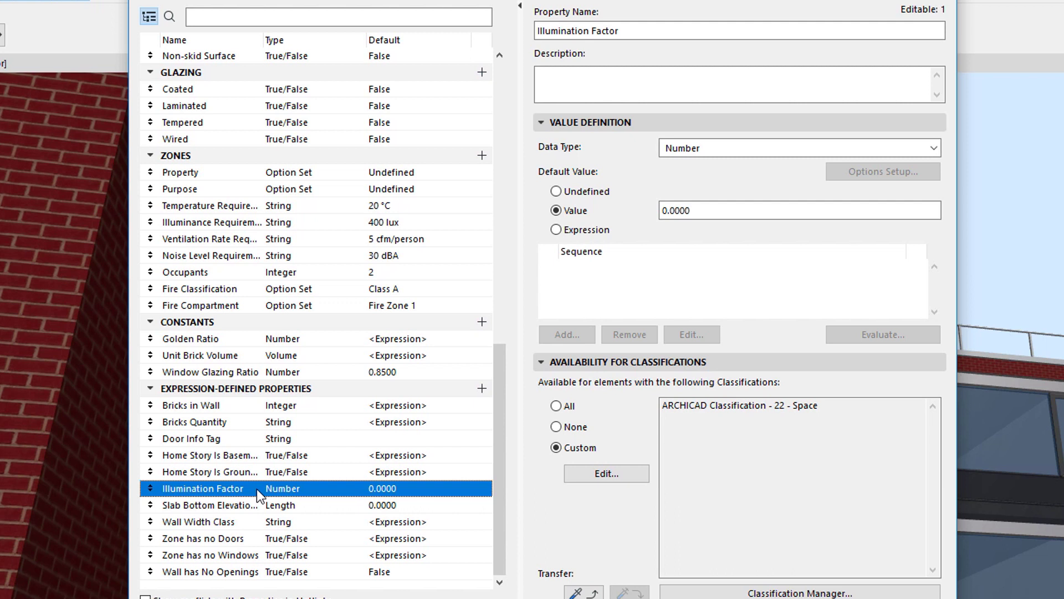
click(934, 148)
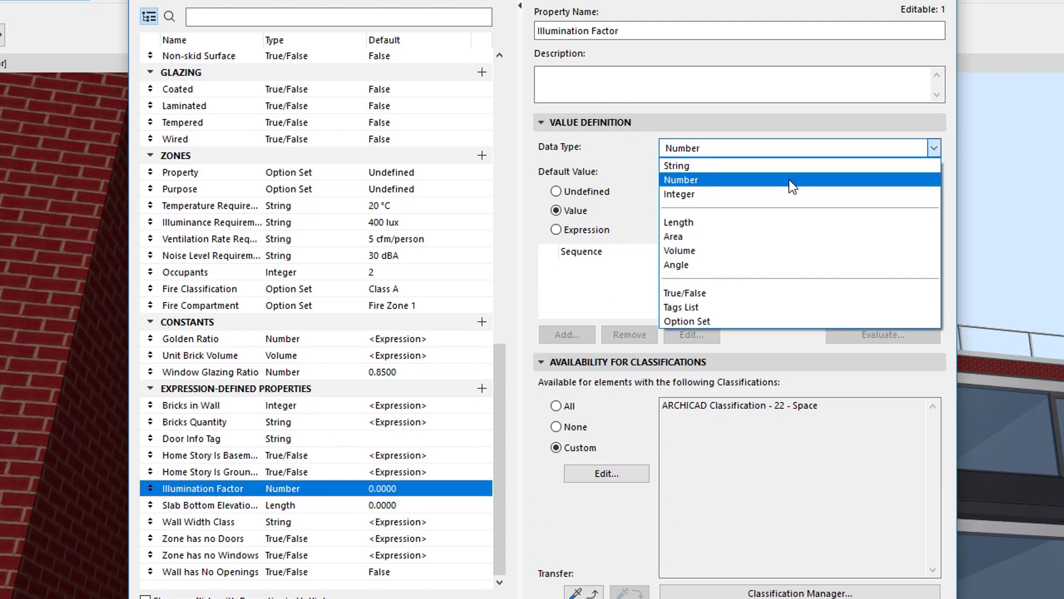
click(789, 179)
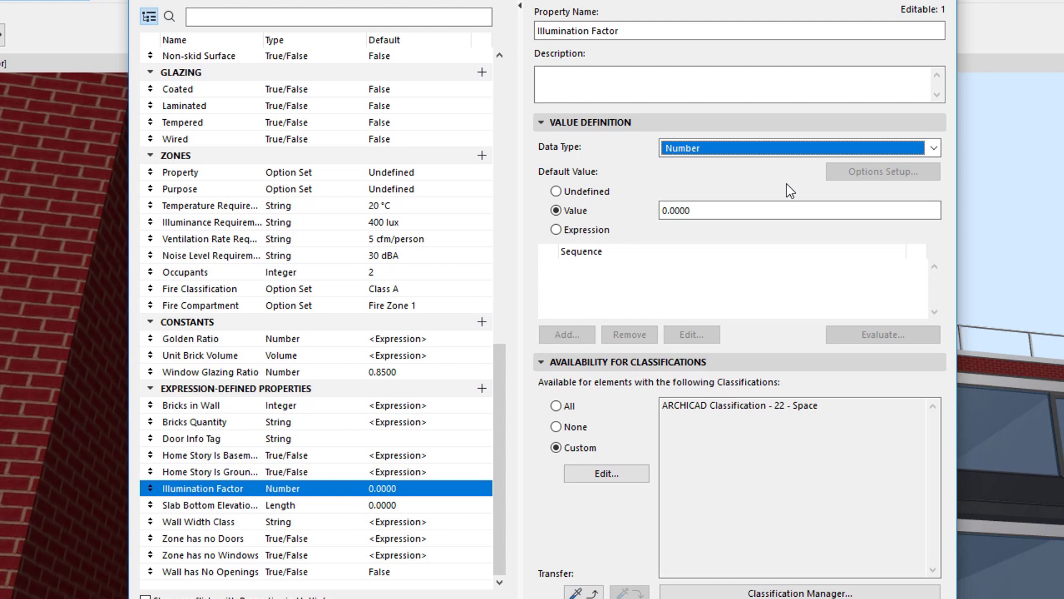
drag(821, 405, 637, 404)
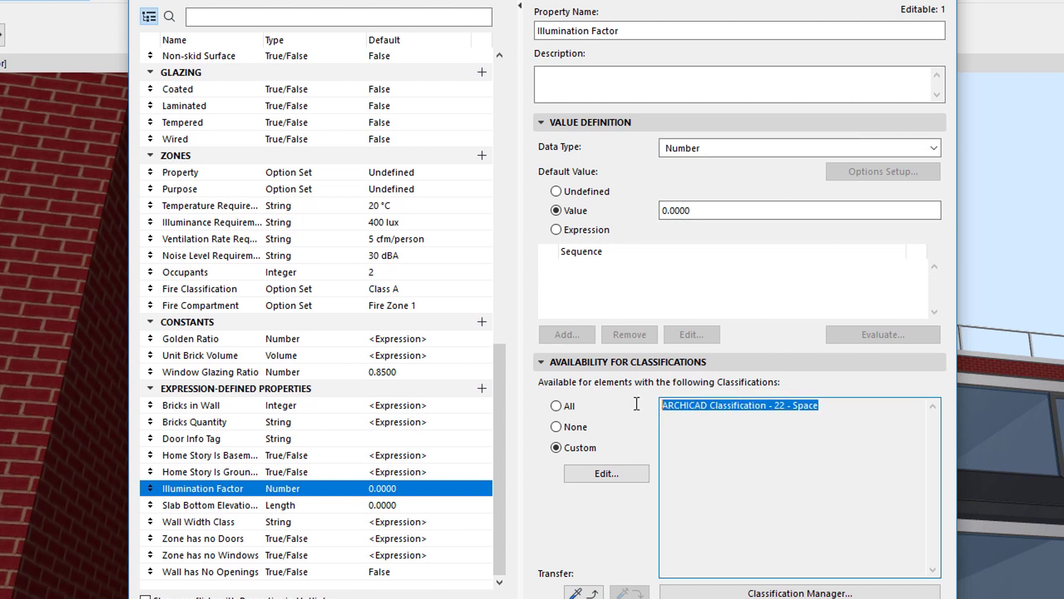
click(649, 404)
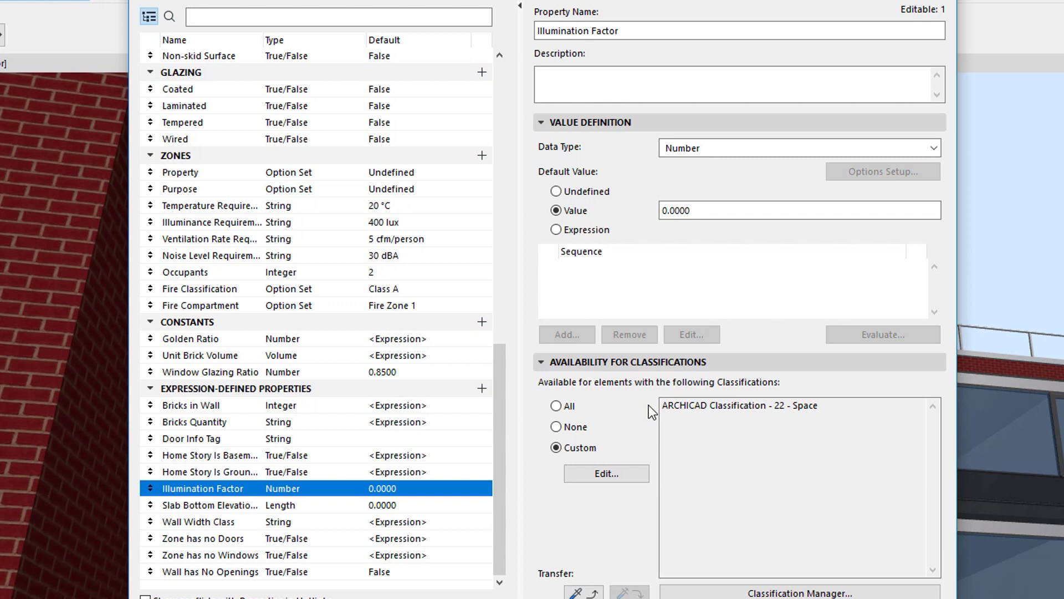
click(252, 370)
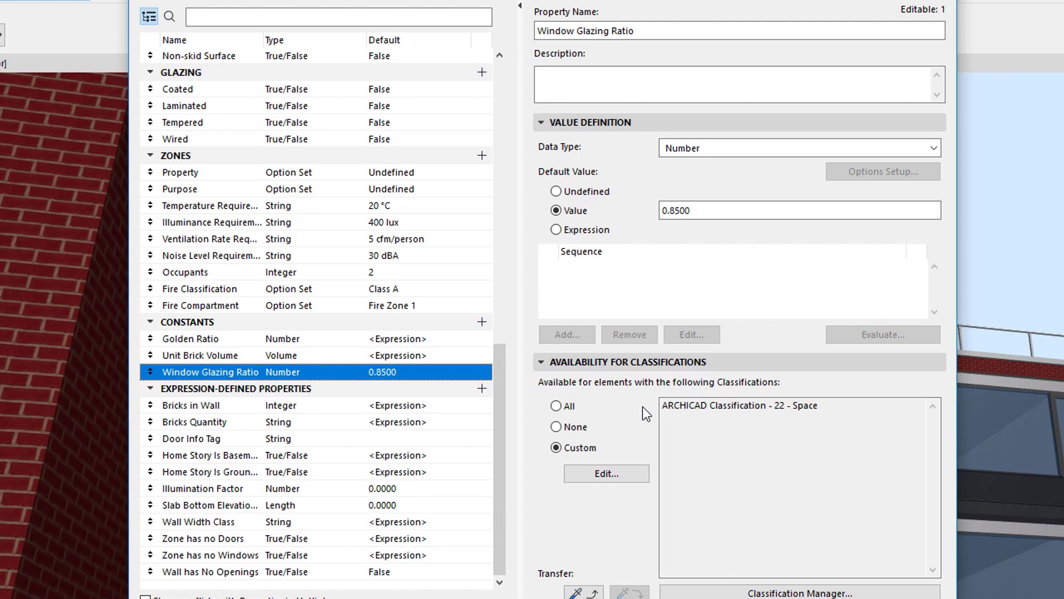
click(727, 211)
drag(727, 211, 642, 208)
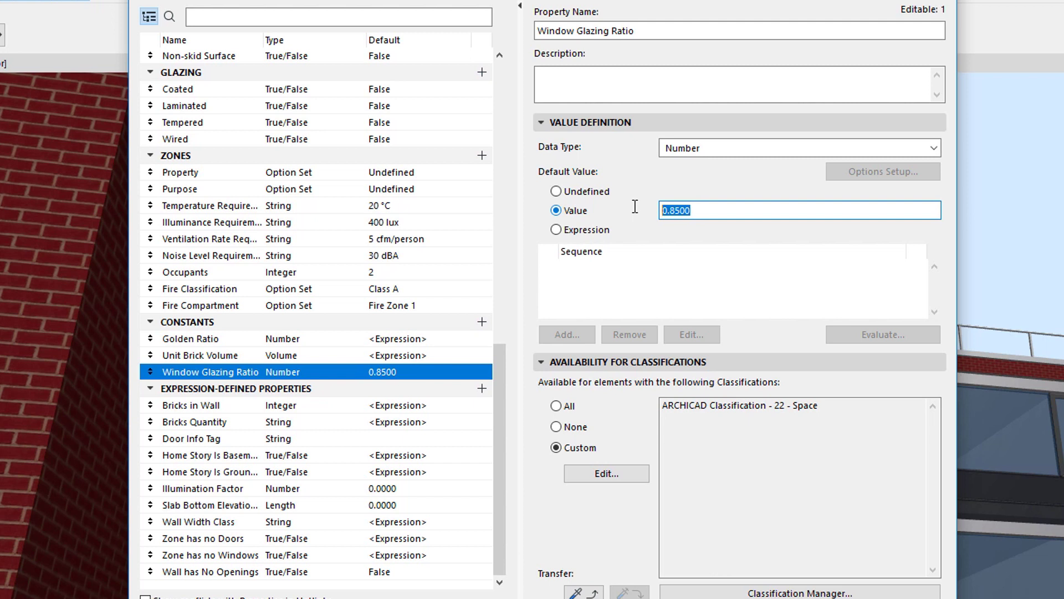
Switch Illumination Factor's default to an expression of Windows Surface Area * Window Glazing Ratio.
click(242, 488)
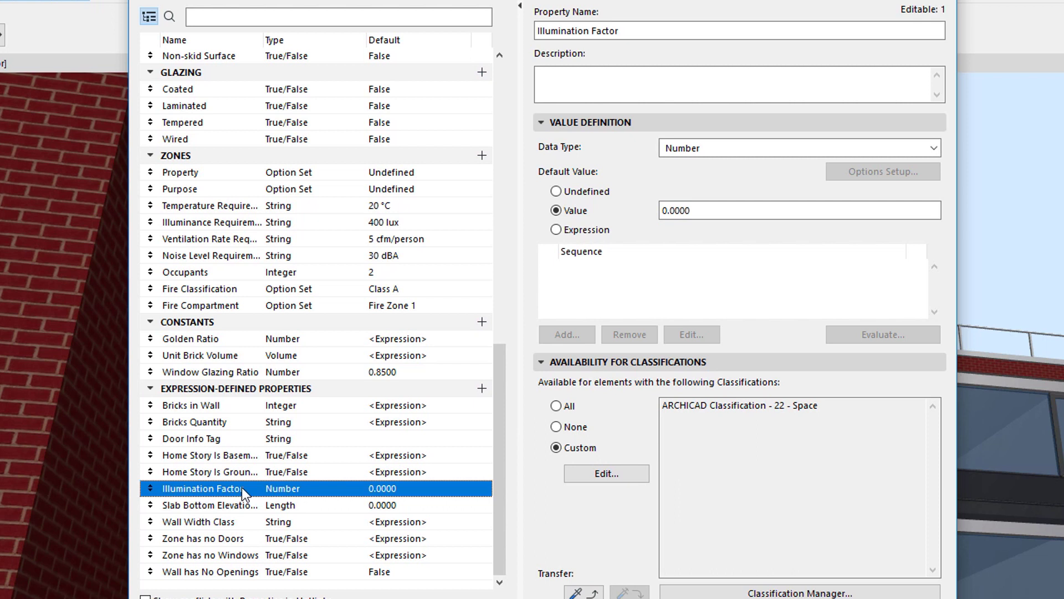
click(586, 228)
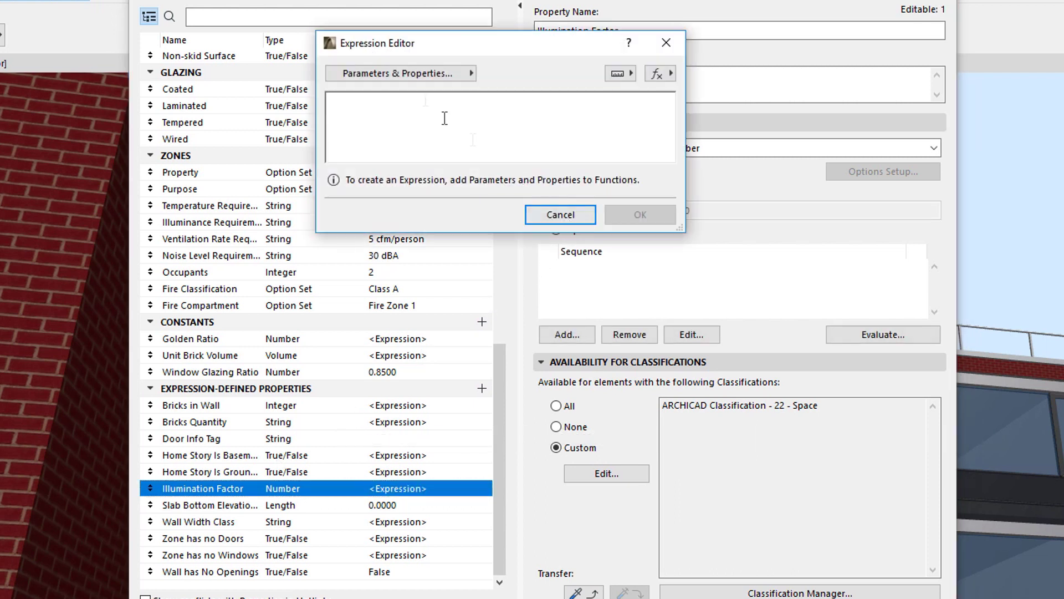
click(398, 73)
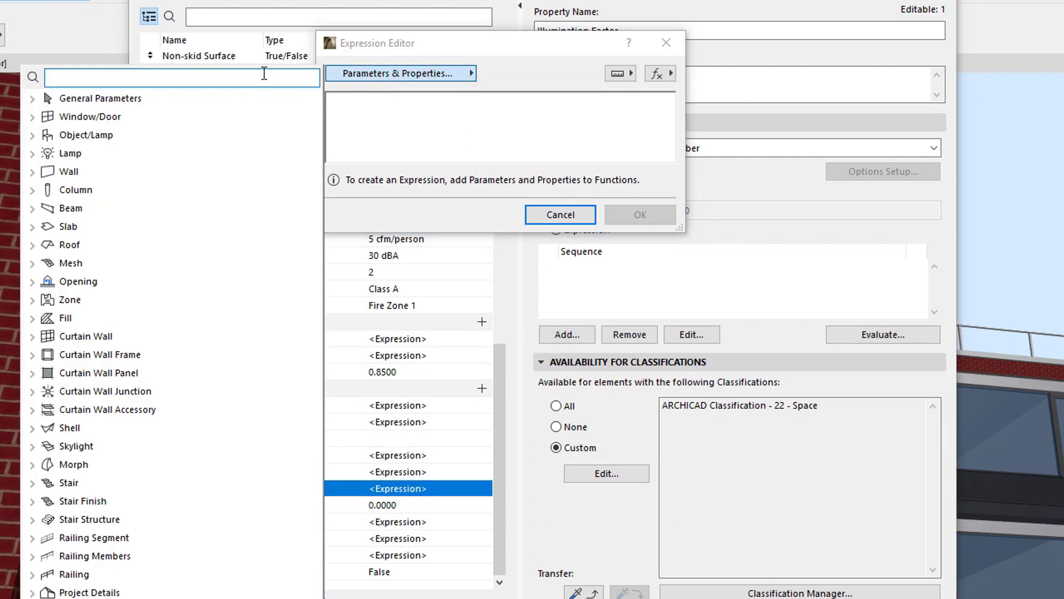
text(win)
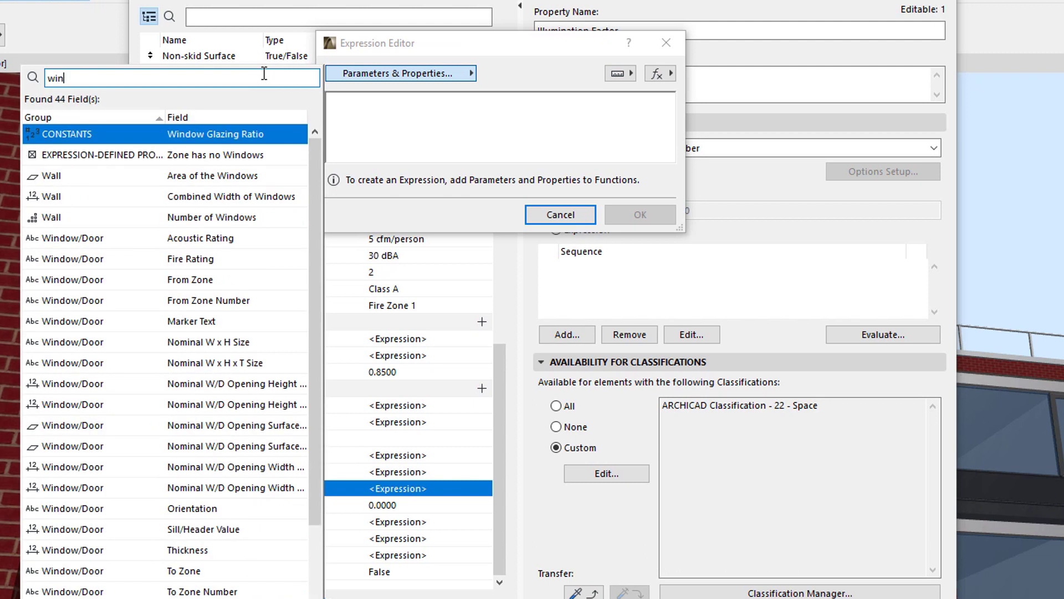
text(dow surfac)
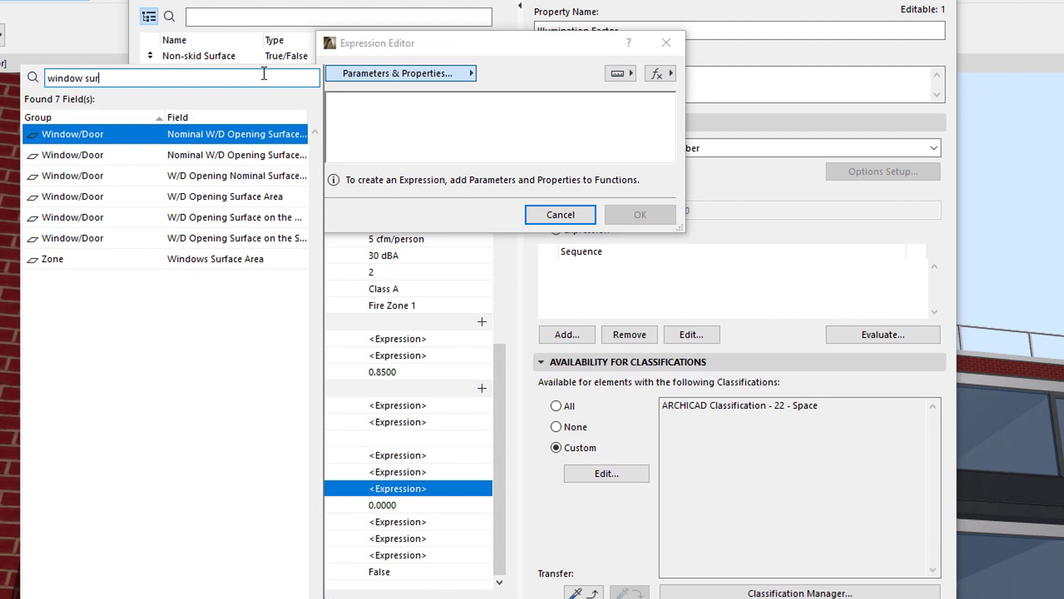
double_click(250, 258)
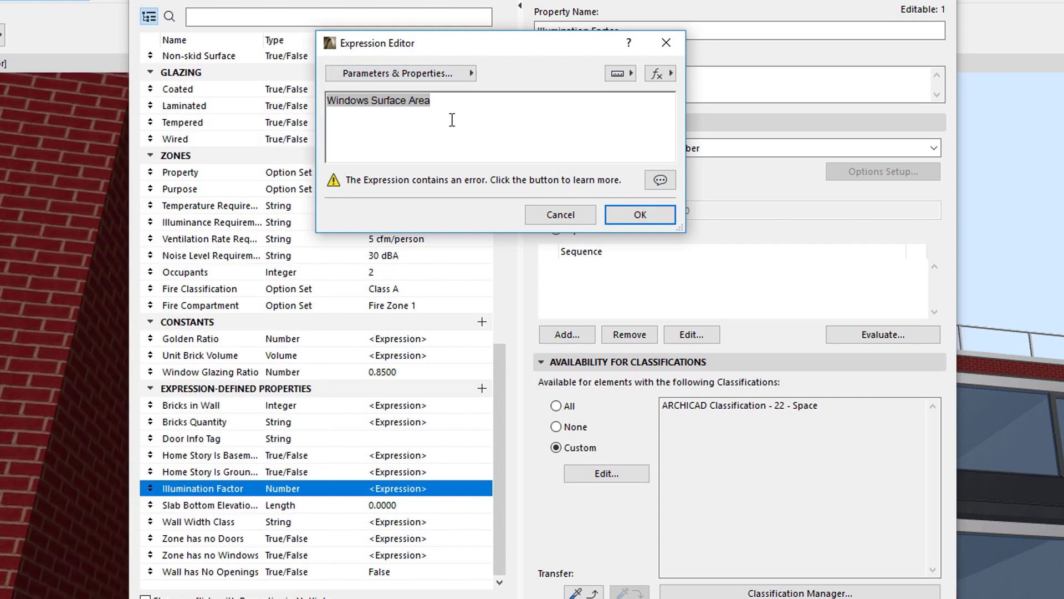
text(*)
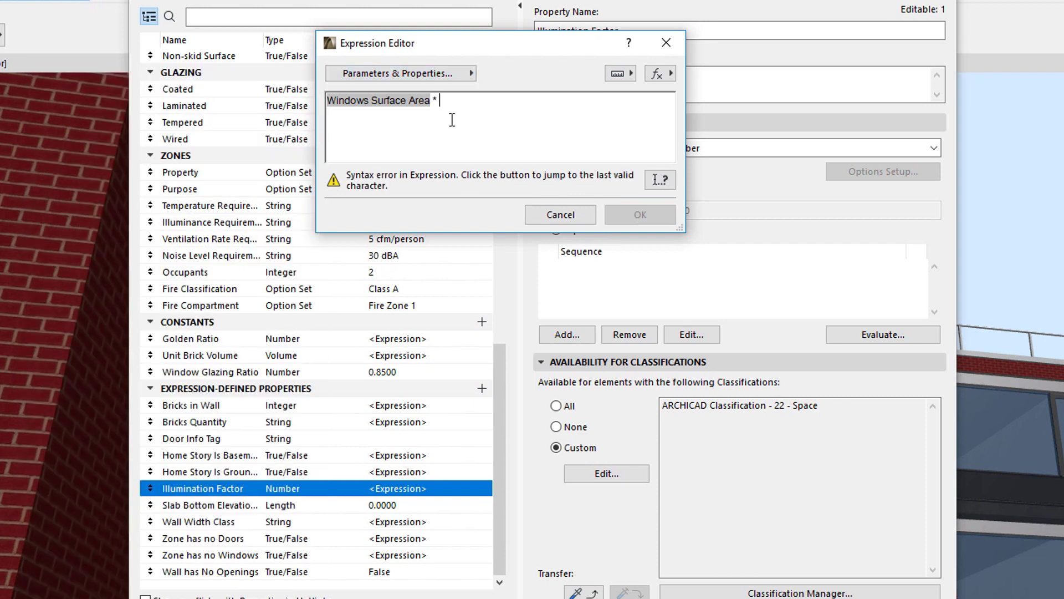
click(452, 79)
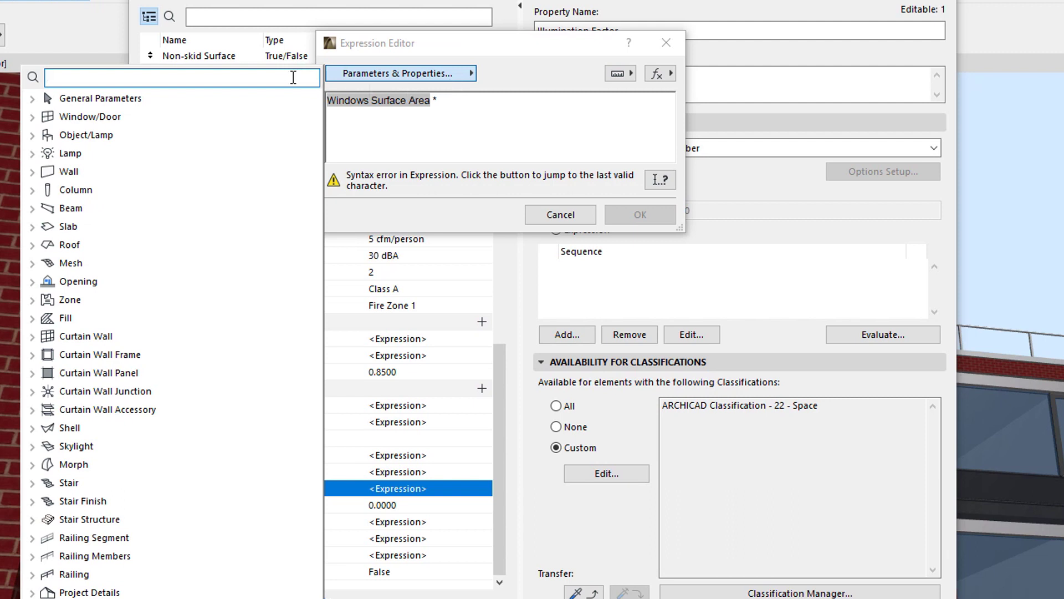
text(glazing)
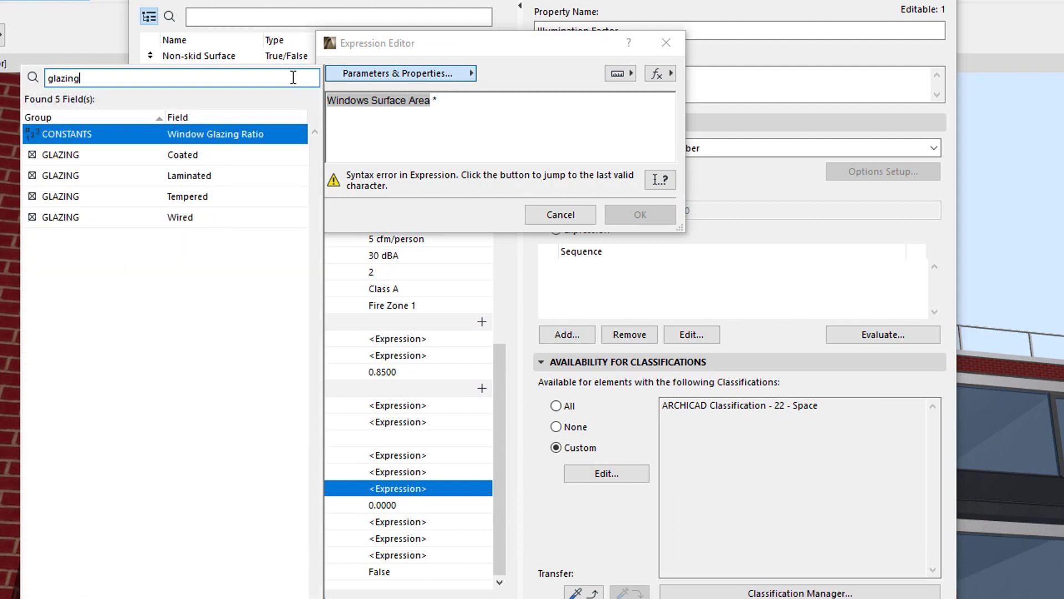
double_click(278, 137)
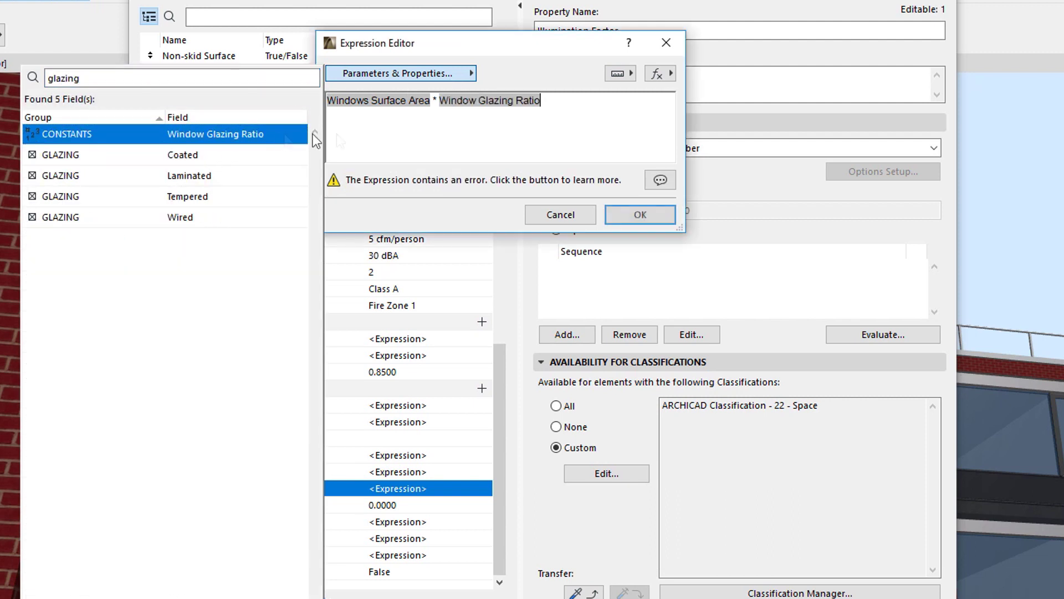
Wrap that product in parentheses, divide it by Calculated Area, and confirm the expression.
text())
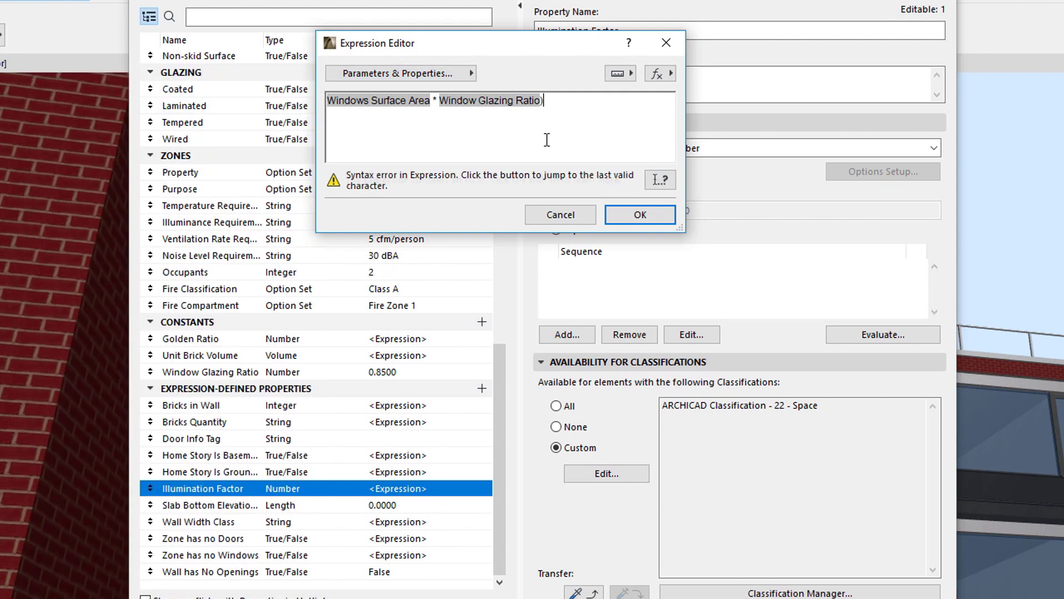
text(()
key(End)
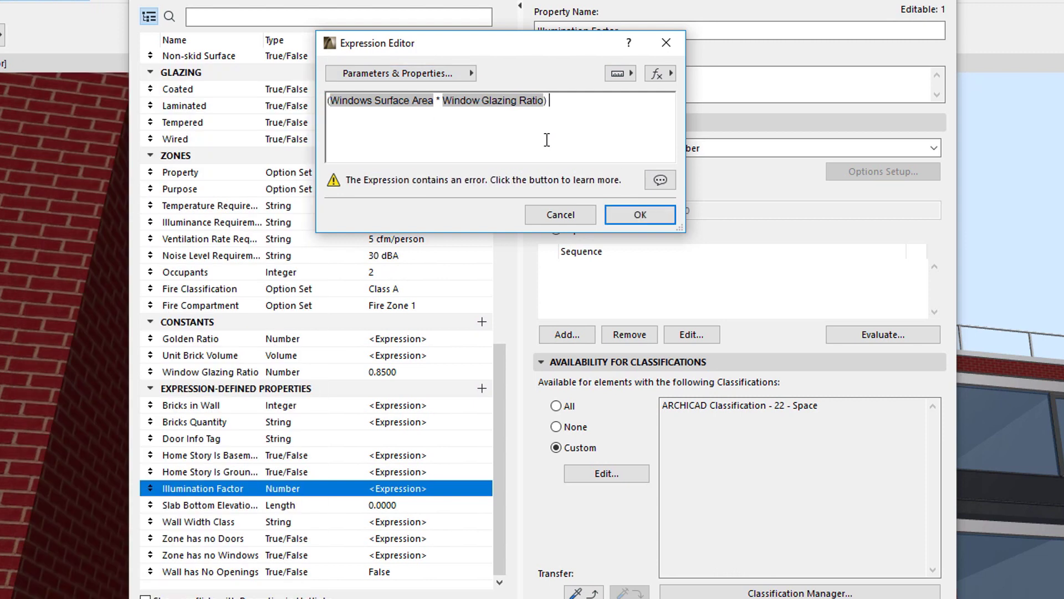
text(/)
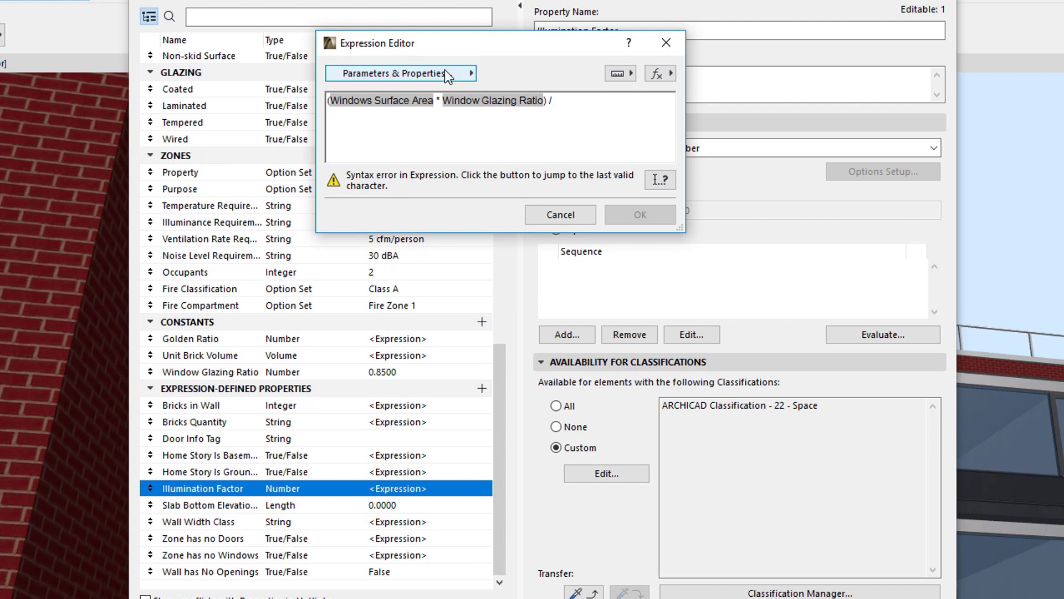
click(390, 75)
text(calc)
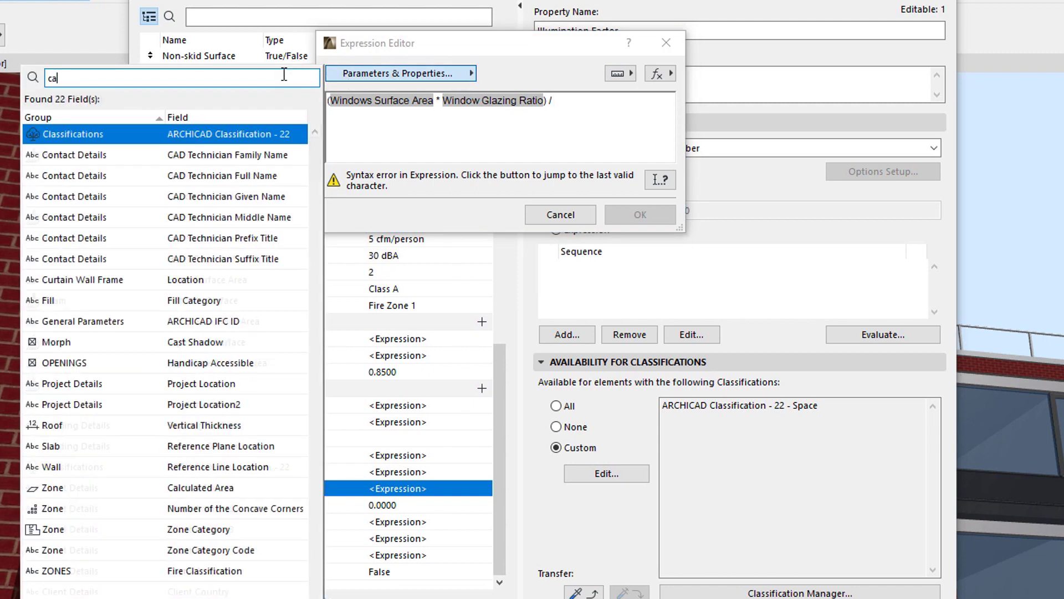
double_click(269, 135)
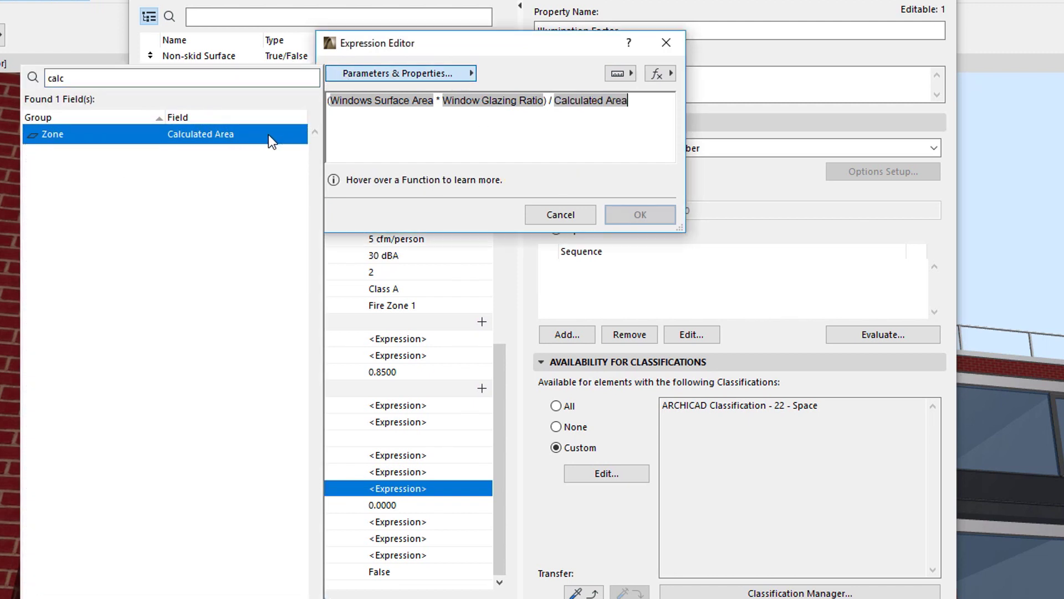
click(615, 143)
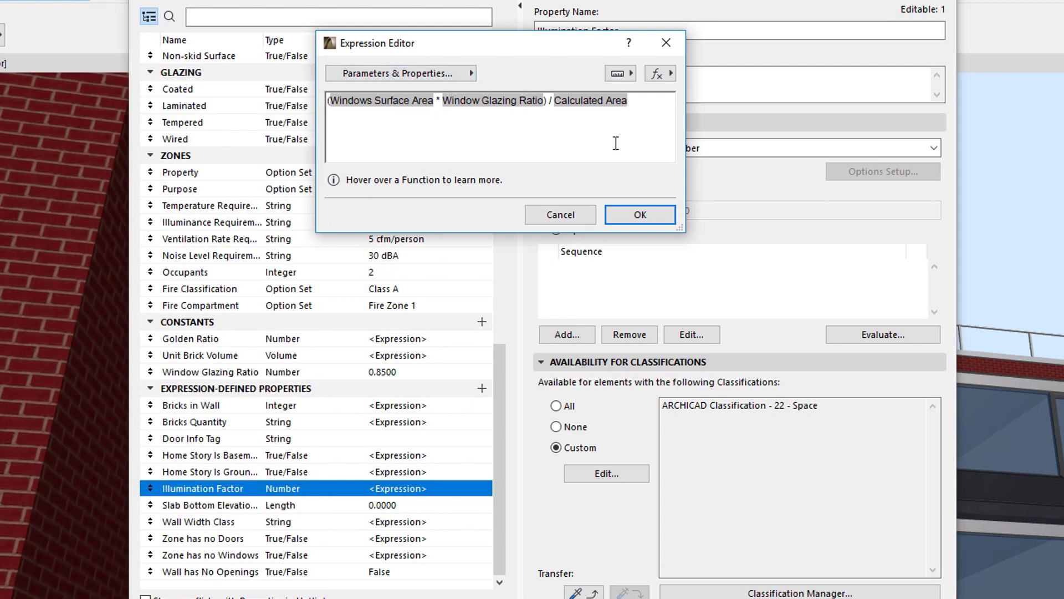
click(669, 216)
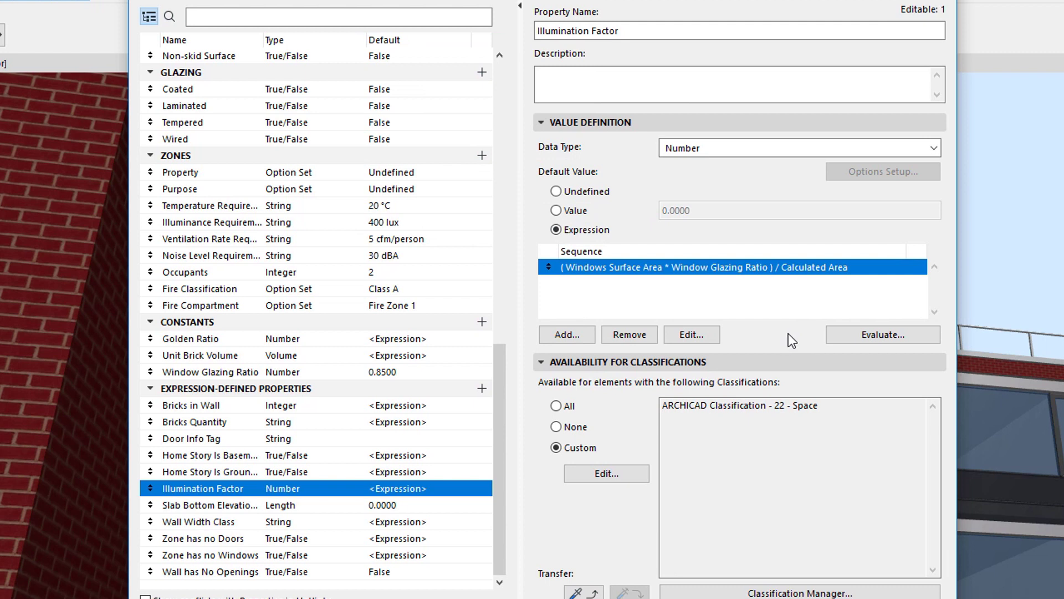
Select Door Info Tag and check it is a String property for the Door classification.
click(232, 439)
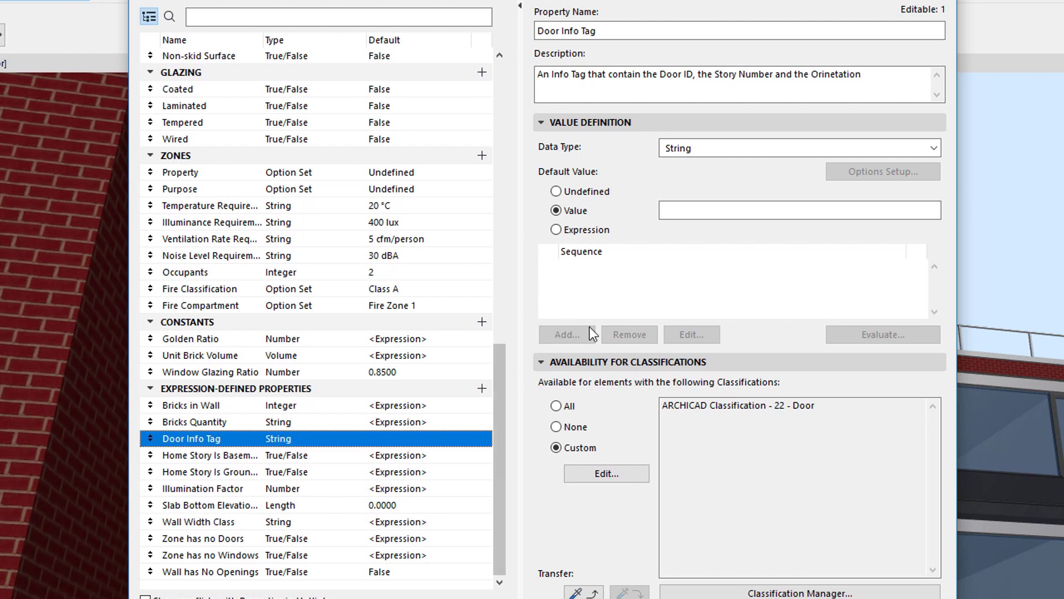
click(935, 148)
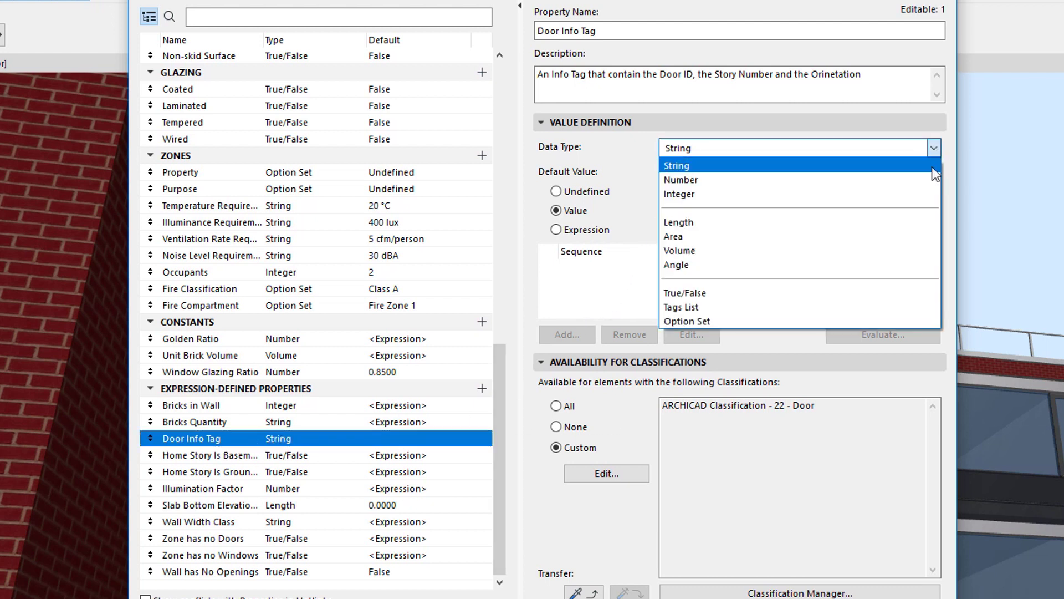
click(931, 167)
drag(816, 405, 651, 406)
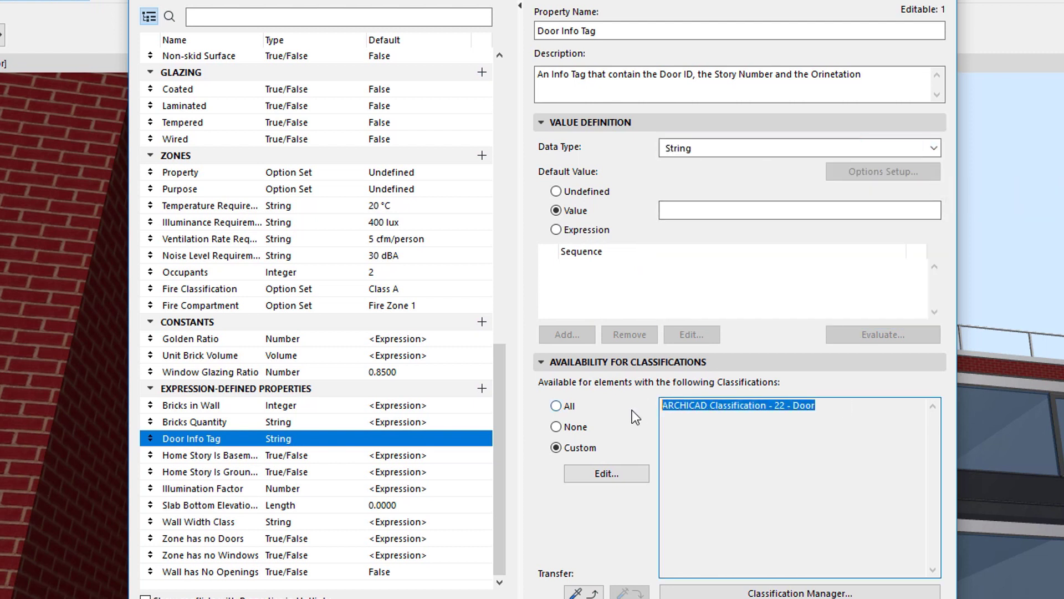
click(842, 407)
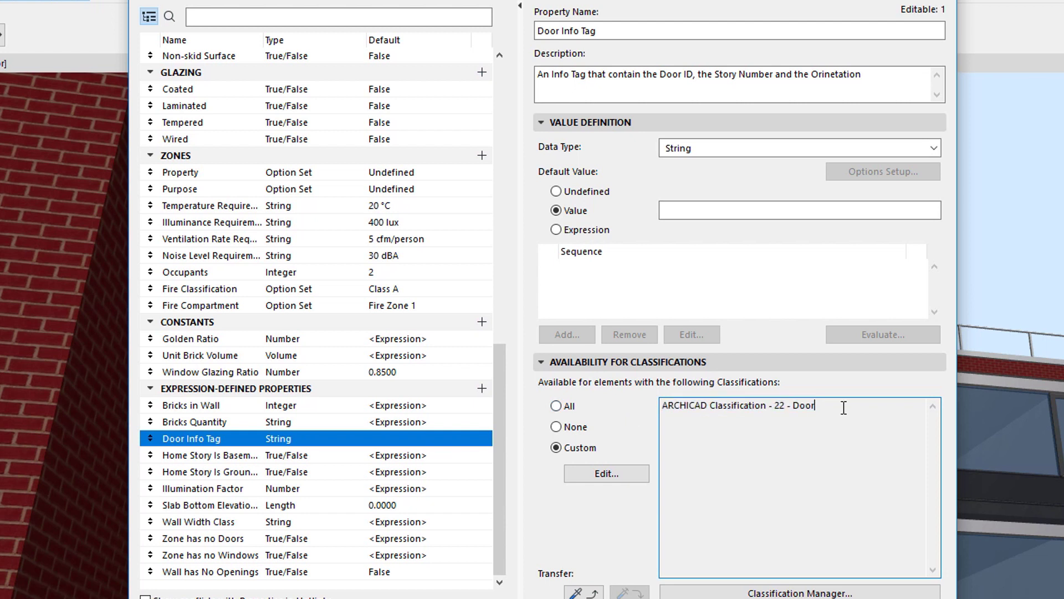
Switch Door Info Tag's default to an expression and insert a CONCAT function.
click(595, 229)
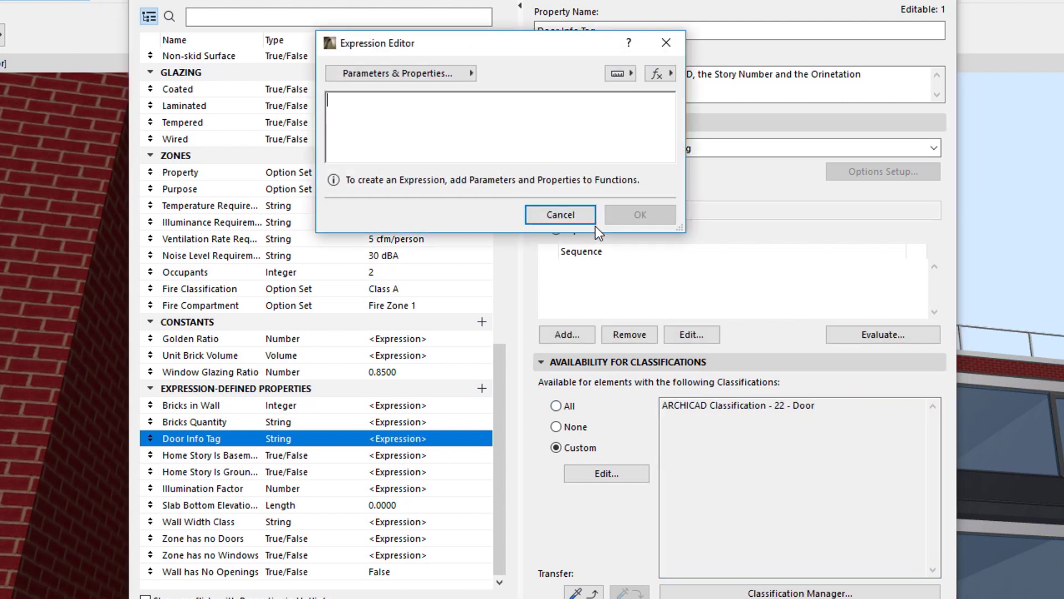
click(663, 74)
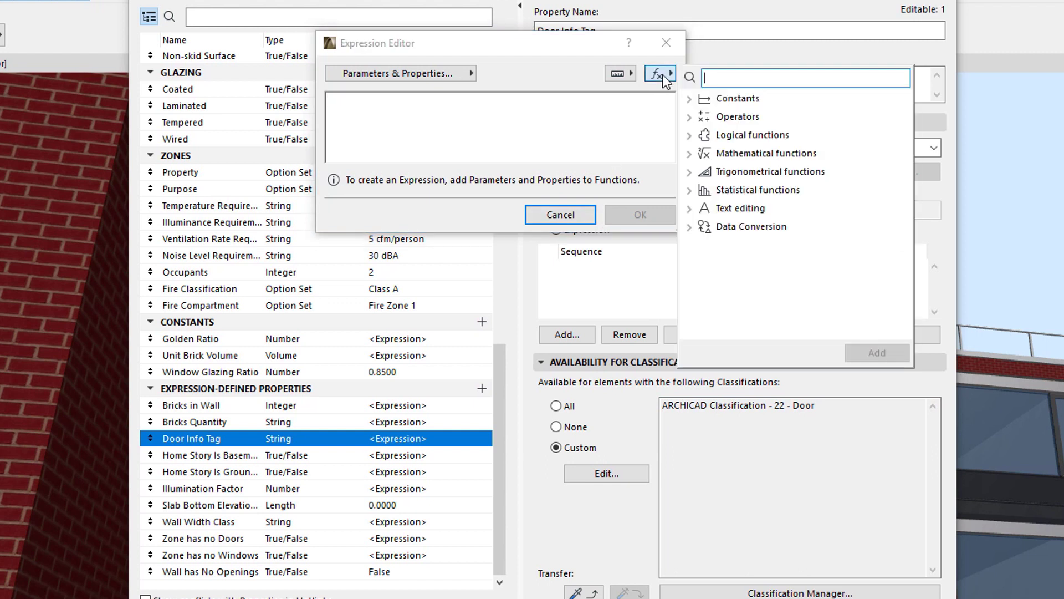
text(conc)
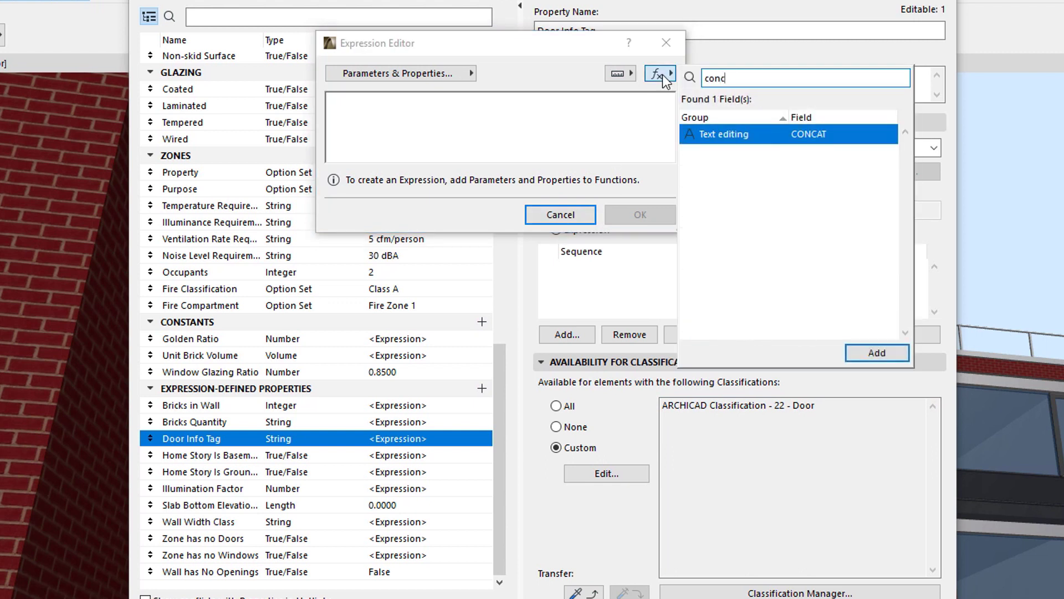
double_click(790, 135)
click(367, 112)
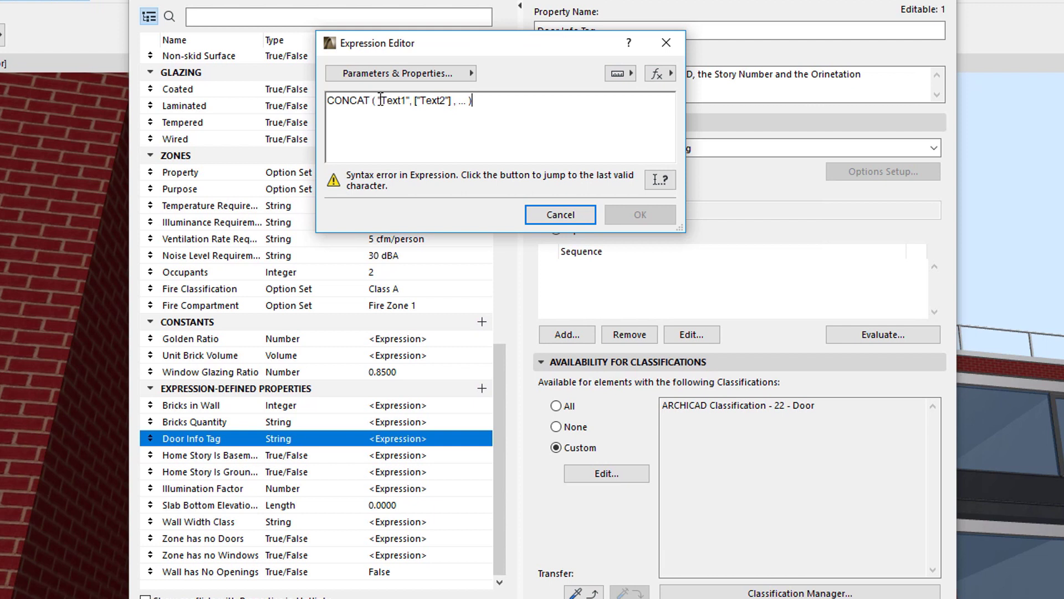
click(379, 100)
key(shift+Right)
key(shift+Right)
key(shift+Right)
key(shift+Right)
key(shift+Right)
key(shift+Right)
key(shift+Right)
Make Element ID the first CONCAT argument, followed by a "/" separator.
click(439, 71)
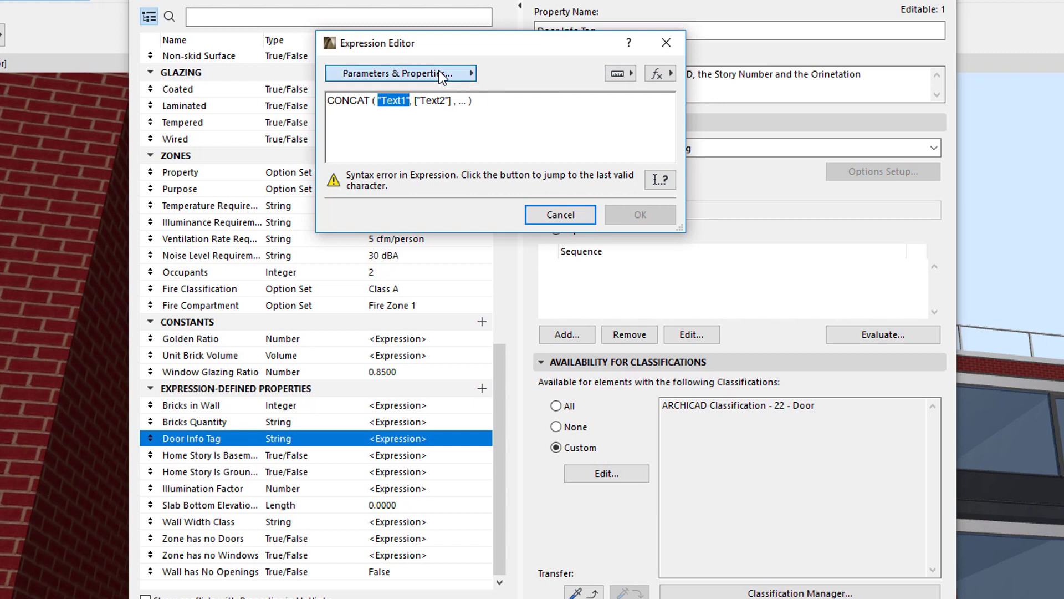
text(elem)
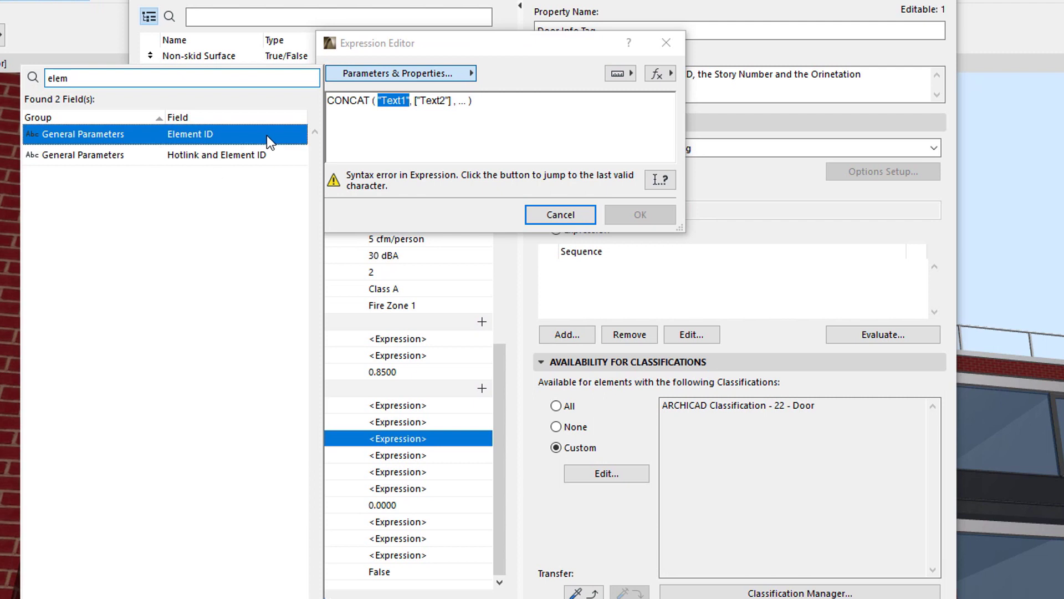
double_click(267, 135)
click(437, 103)
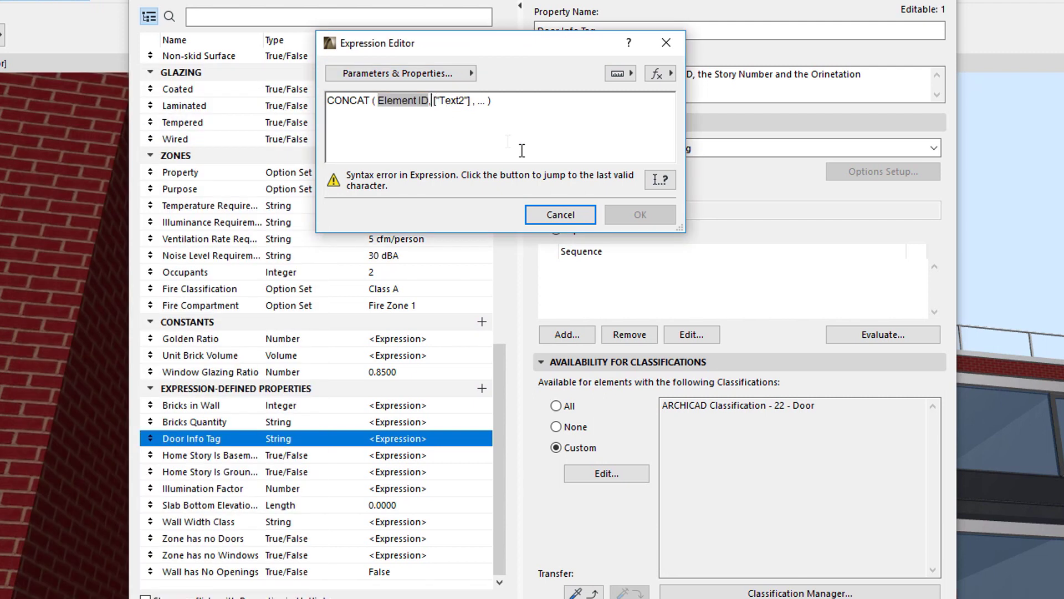
key(shift+Right)
key(shift+Right)
key(shift+Right)
key(shift+Right)
key(shift+Right)
key(shift+Right)
key(shift+Right)
key(shift+Right)
key(shift+Right)
key(shift+Right)
key(shift+Right)
key(shift+Right)
key(shift+Right)
key(shift+Right)
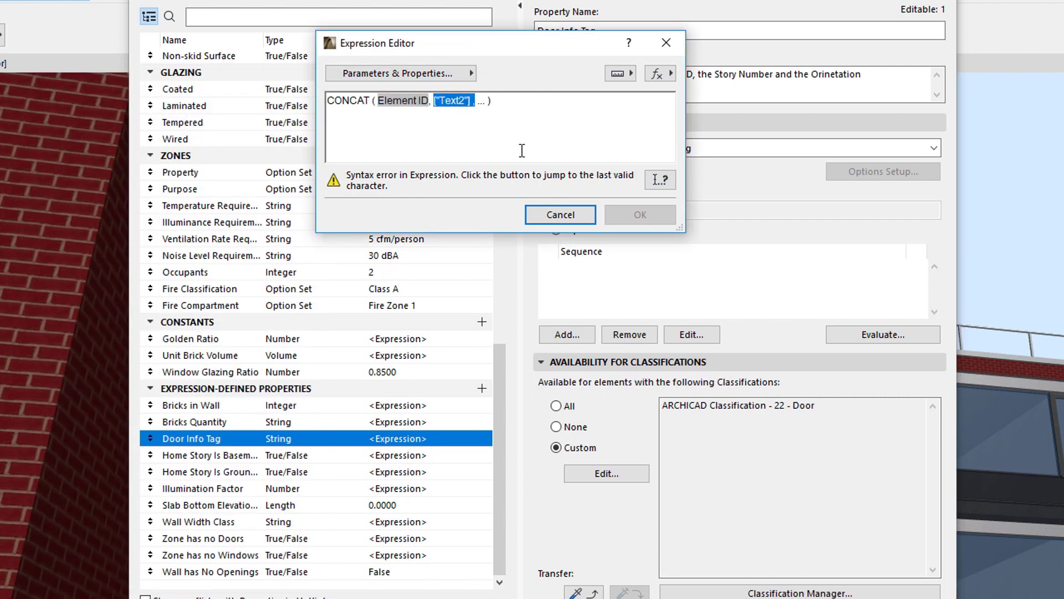
text("/")
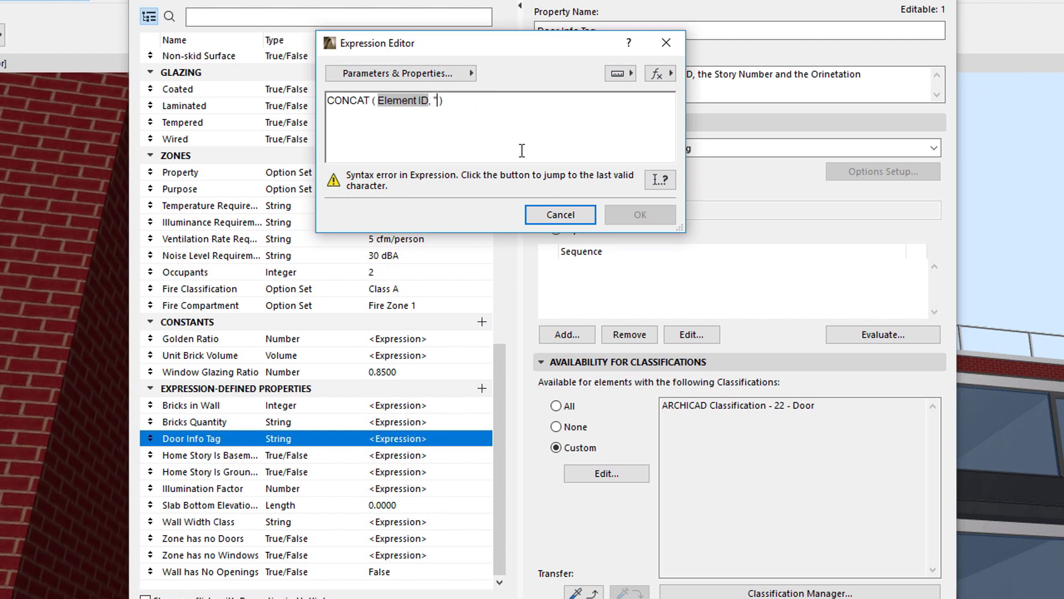
text(,)
Add STR(Home Story Number, 0), another "/" and the door Orientation, then confirm.
click(452, 71)
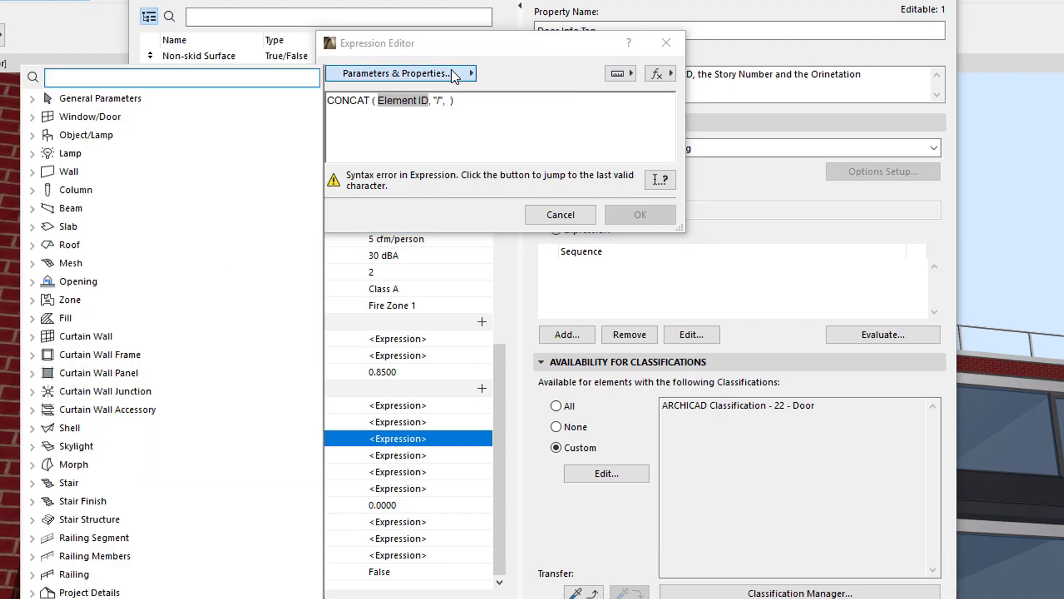
text(home)
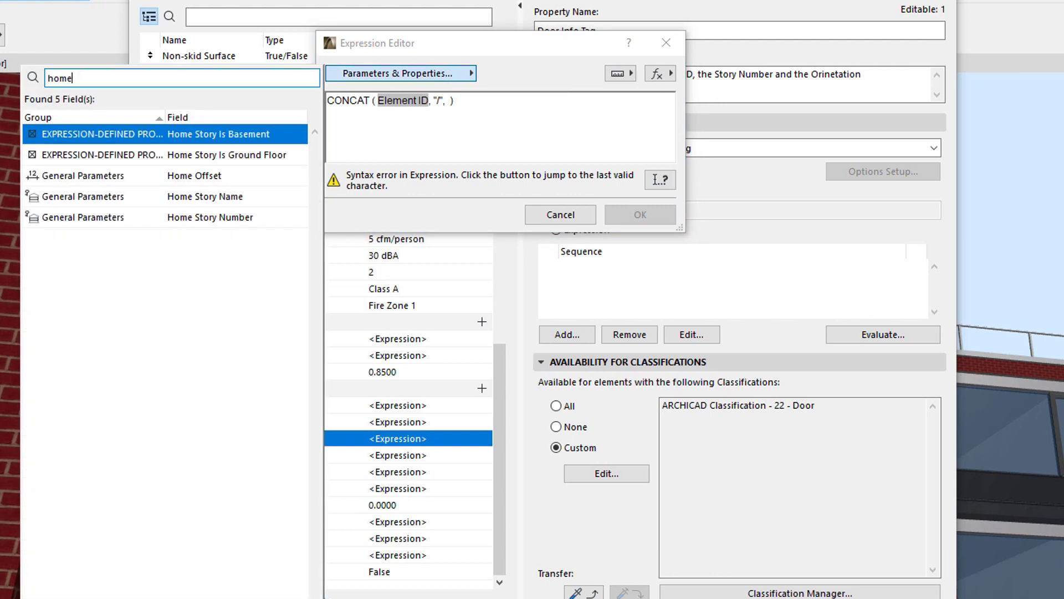
double_click(257, 216)
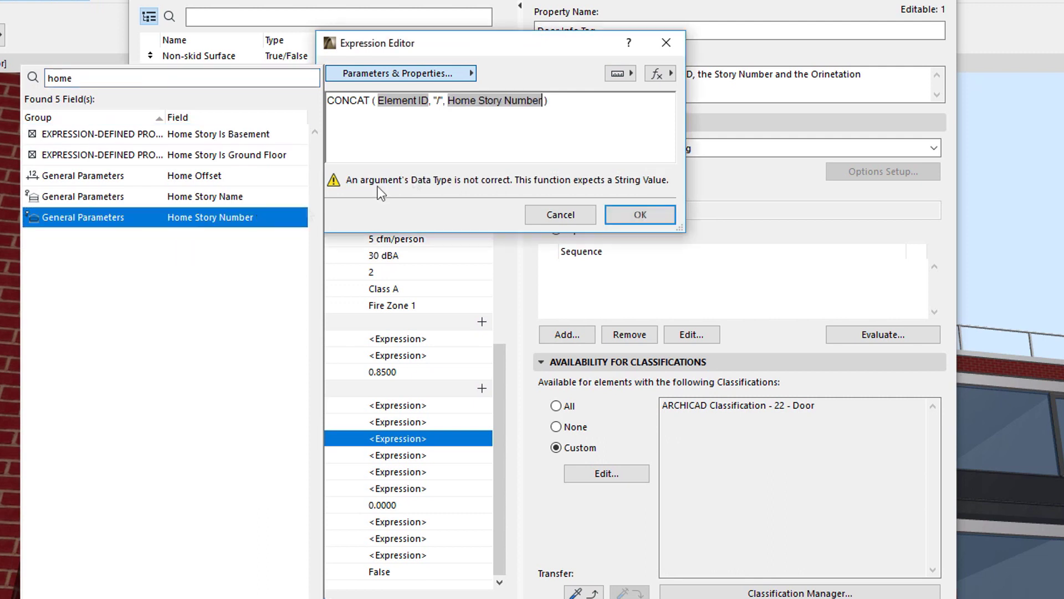
click(448, 101)
text(STR()
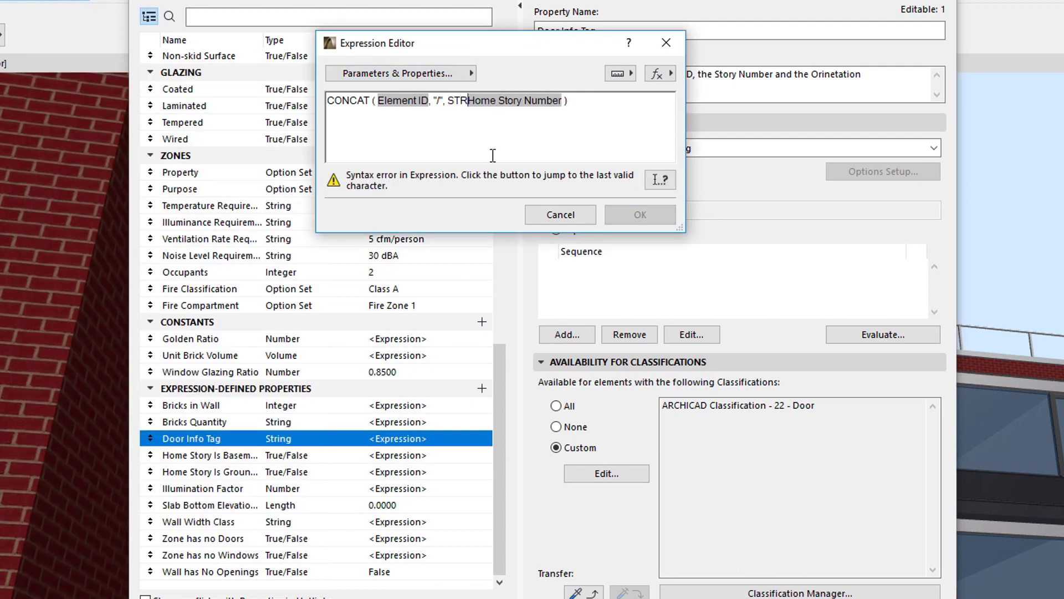
key(shift+Right)
key(Right)
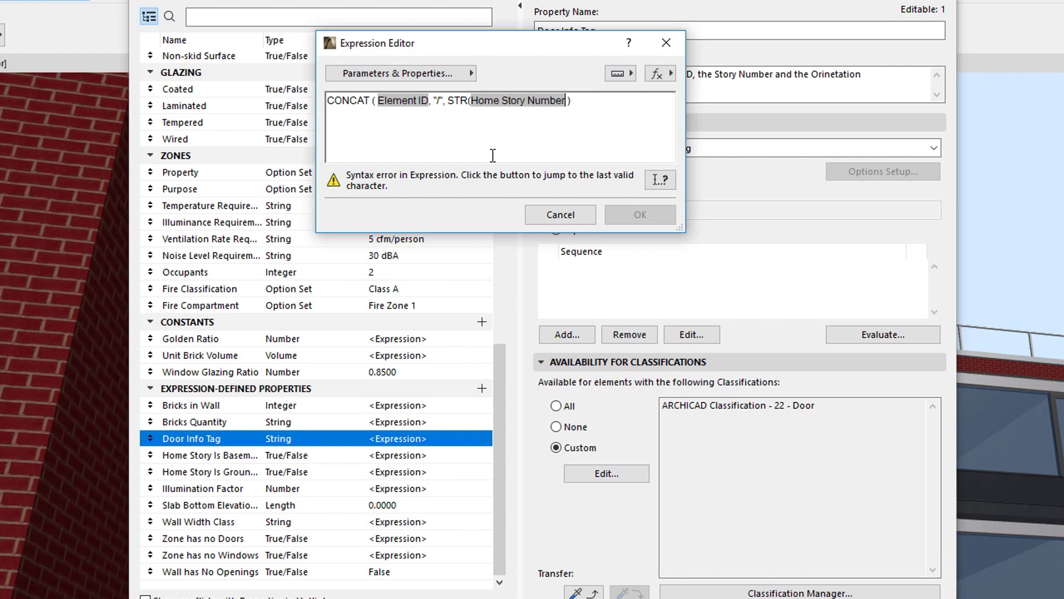
text(, 0))
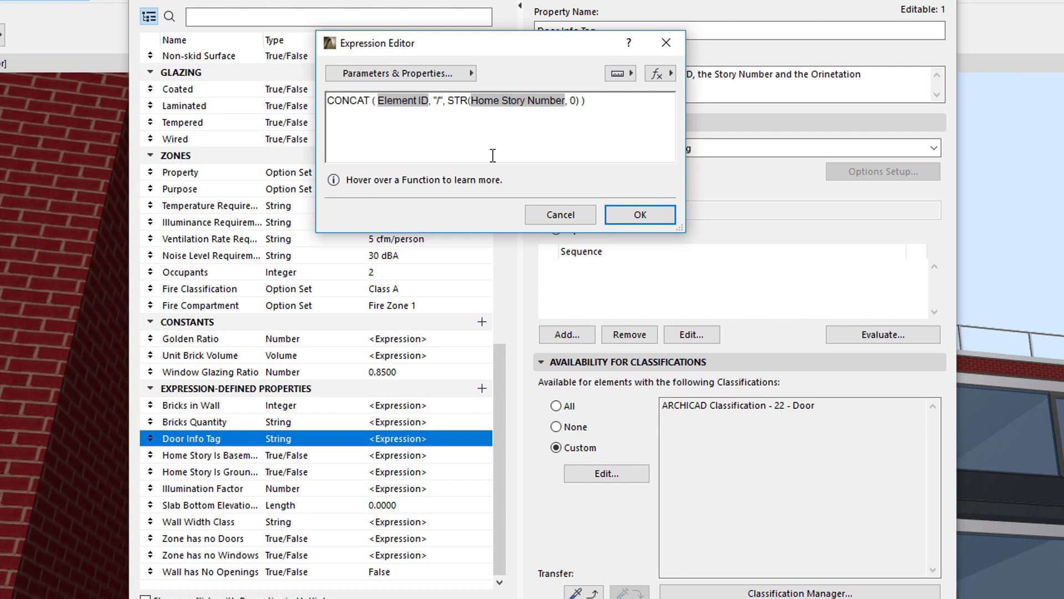
text(, )
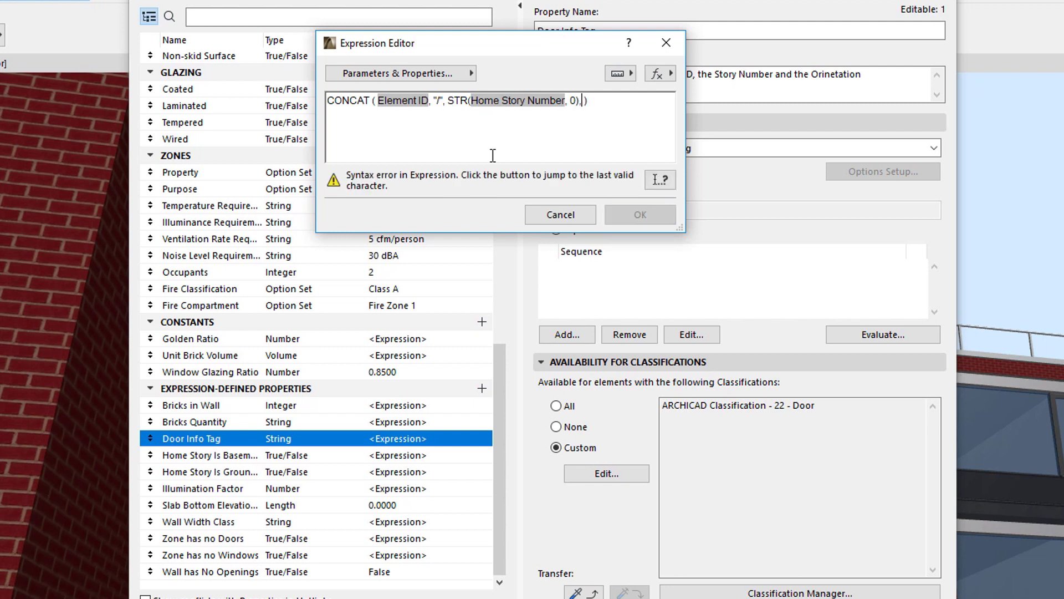
text("/",)
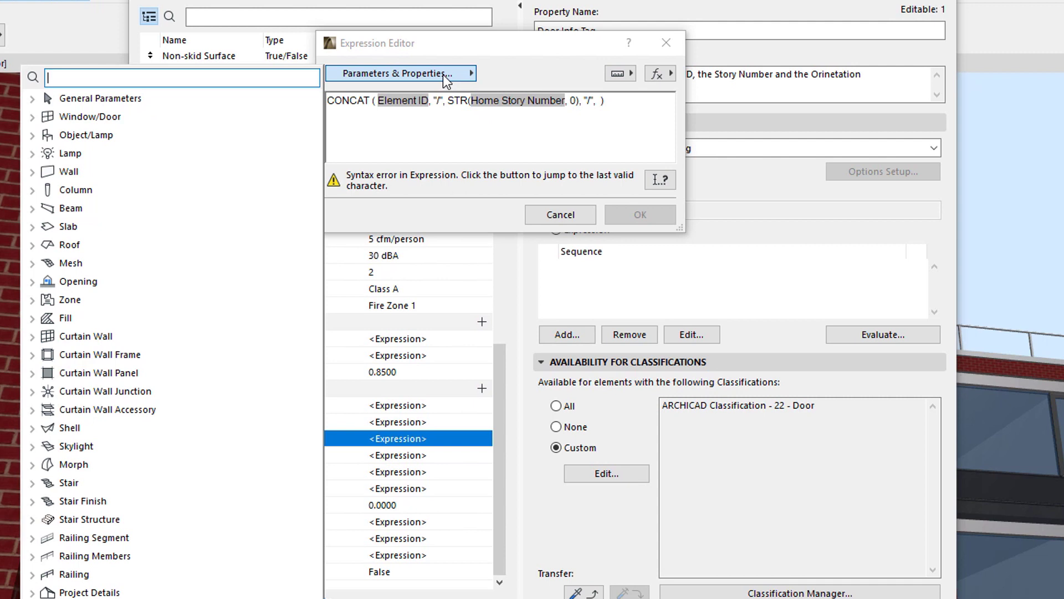
text(orien)
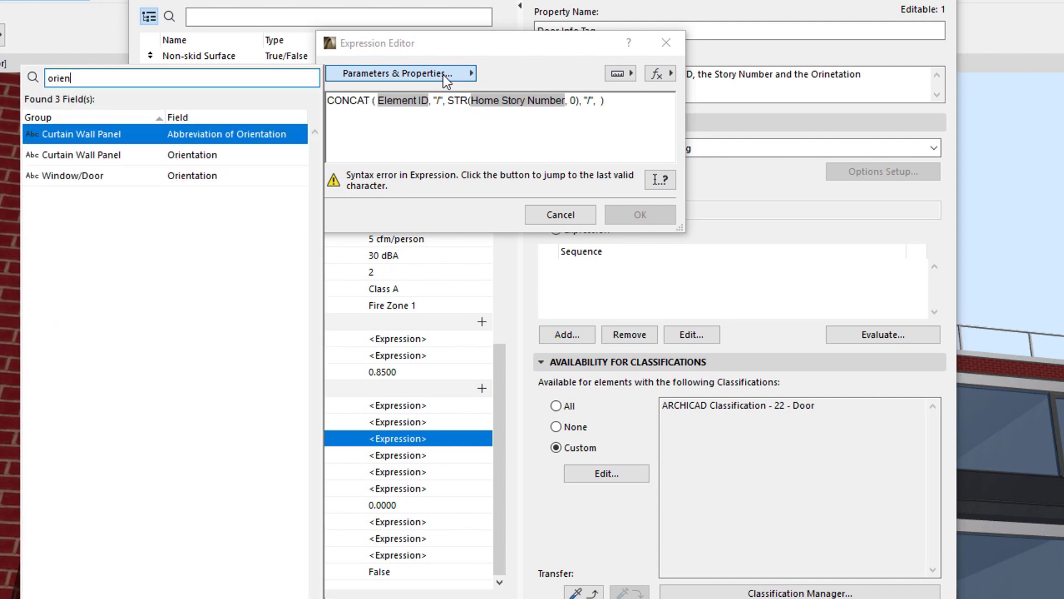
double_click(230, 174)
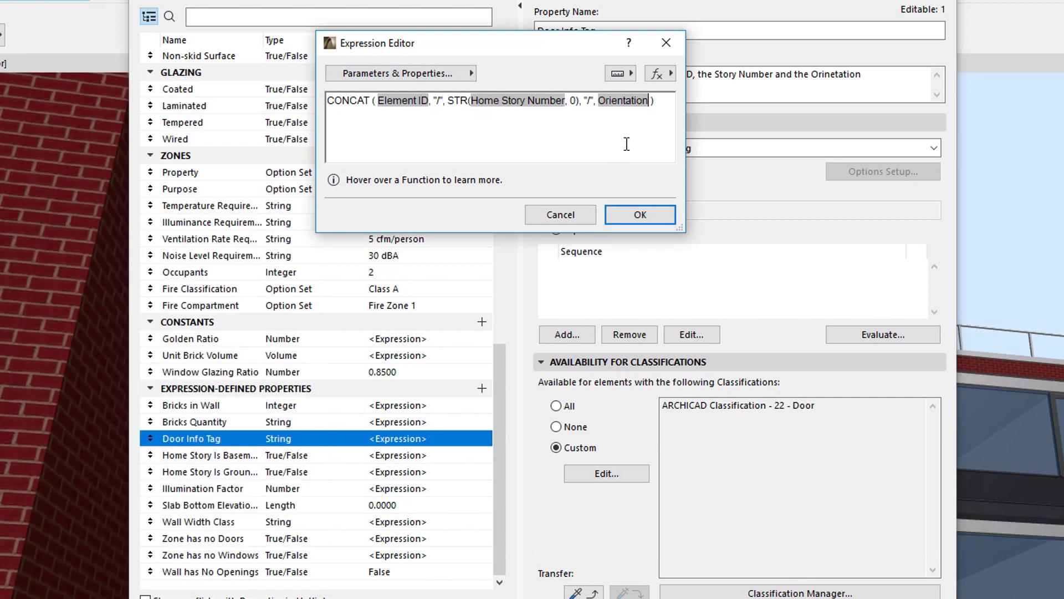
click(662, 221)
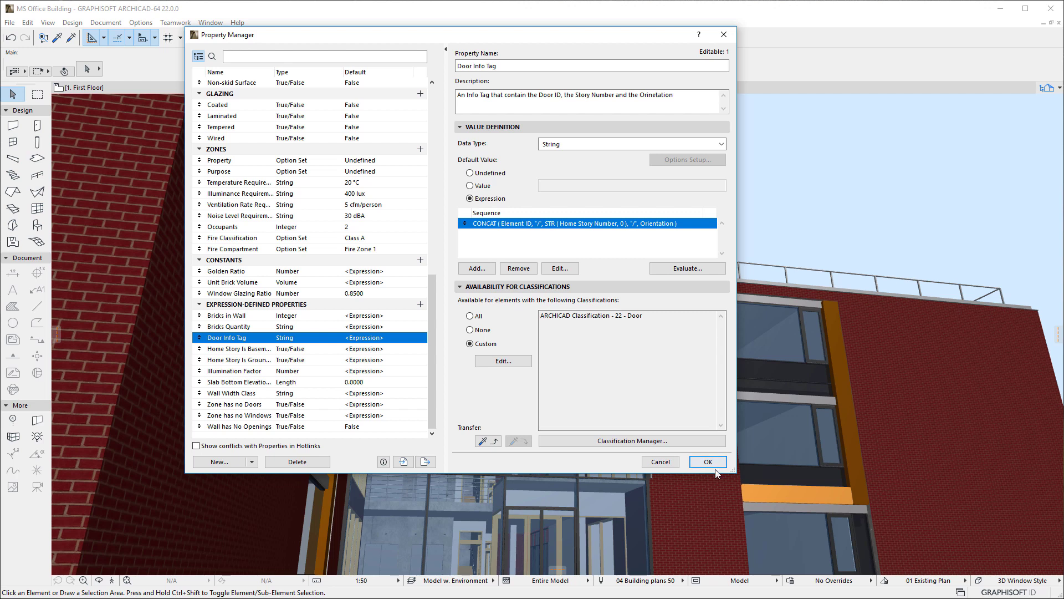
Save the properties, go to 1. First Floor, and label a D106 door with Door Info Tag (D106/1/L).
click(717, 464)
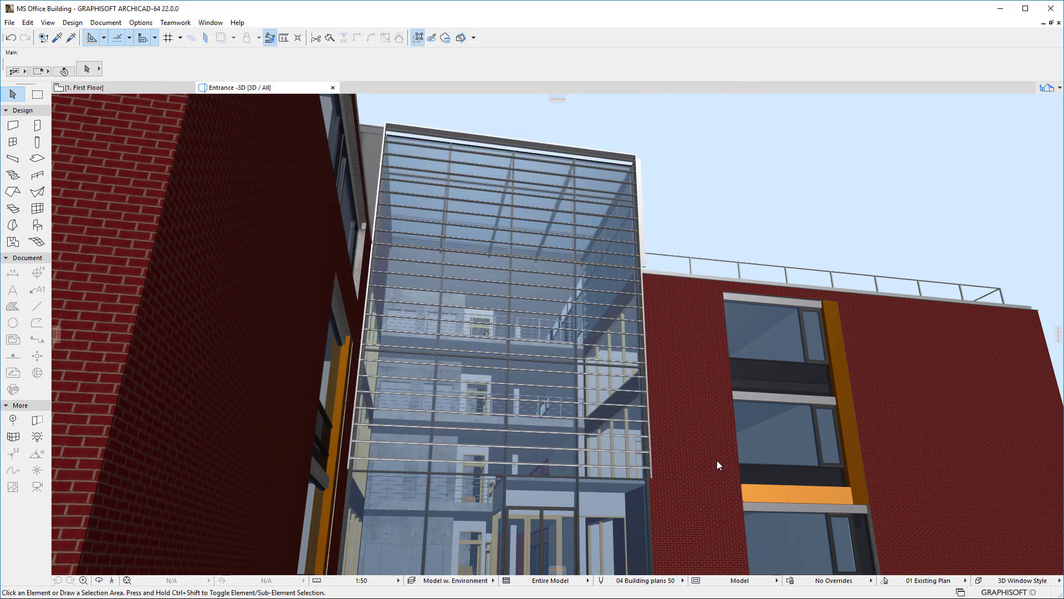
click(163, 89)
click(37, 289)
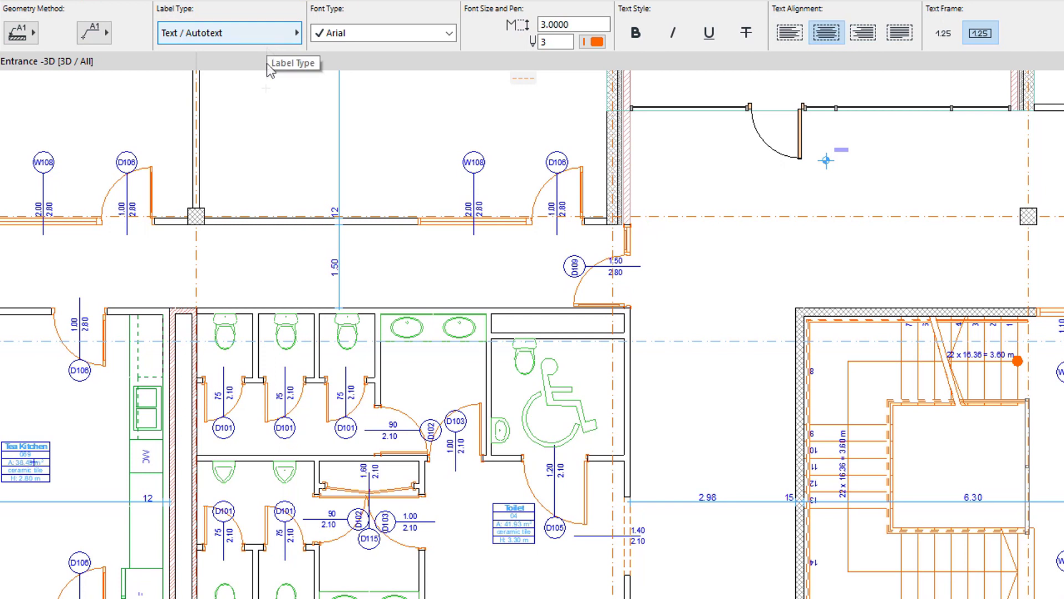
click(556, 233)
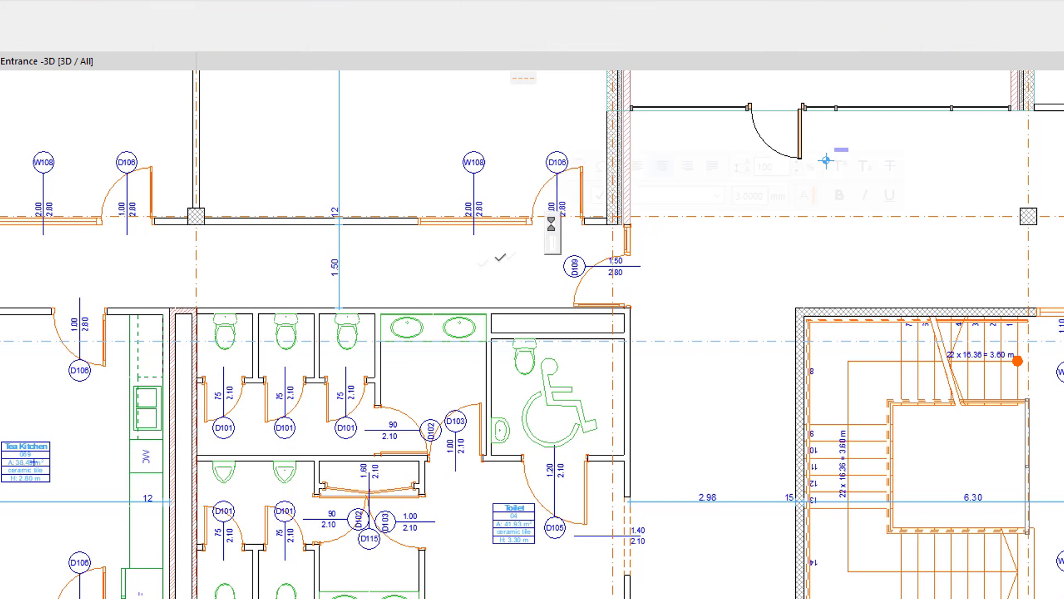
click(578, 166)
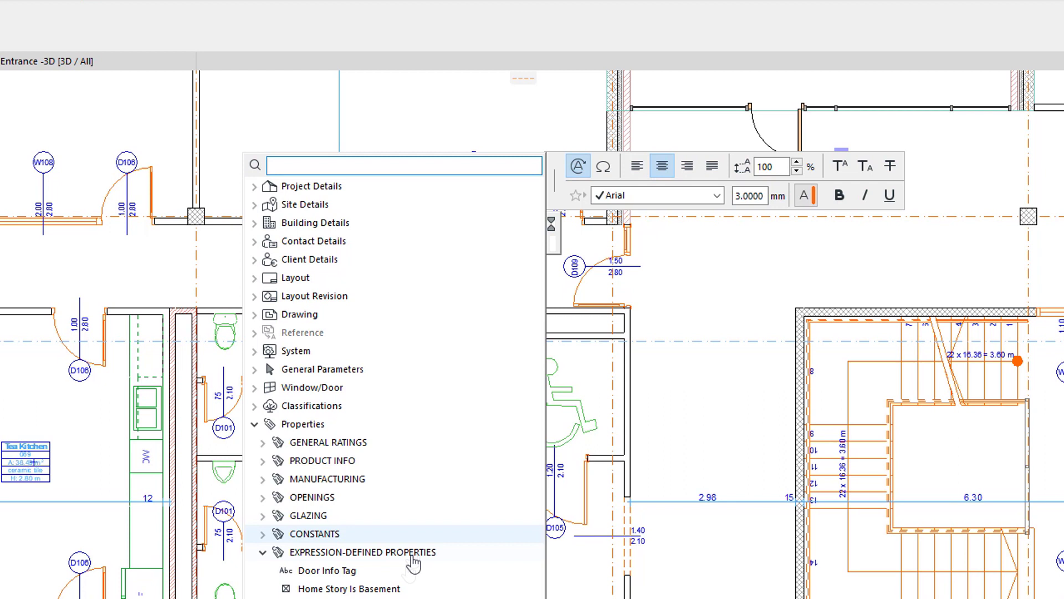
click(367, 577)
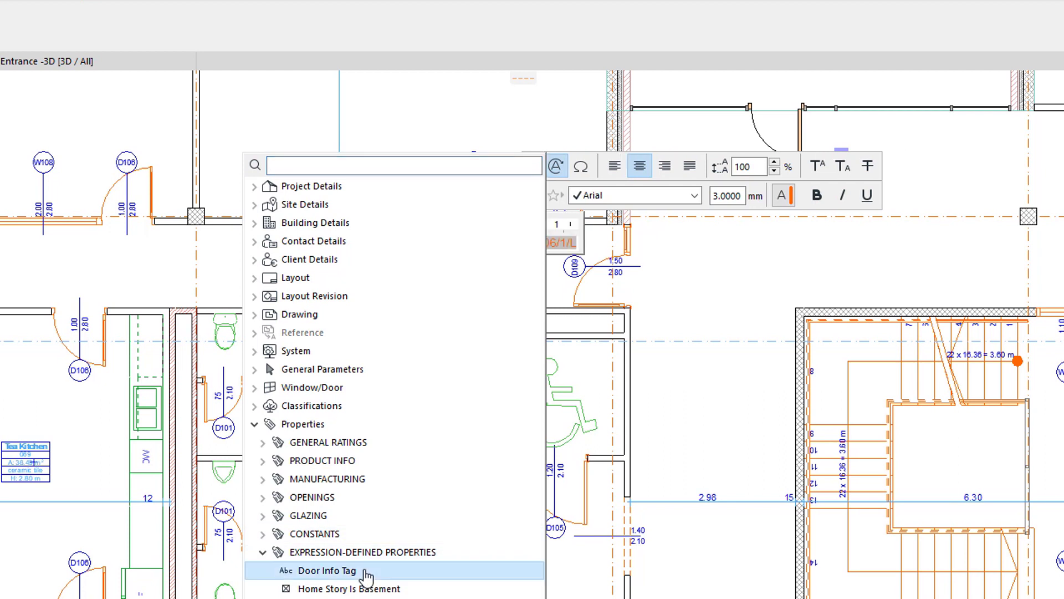
click(712, 295)
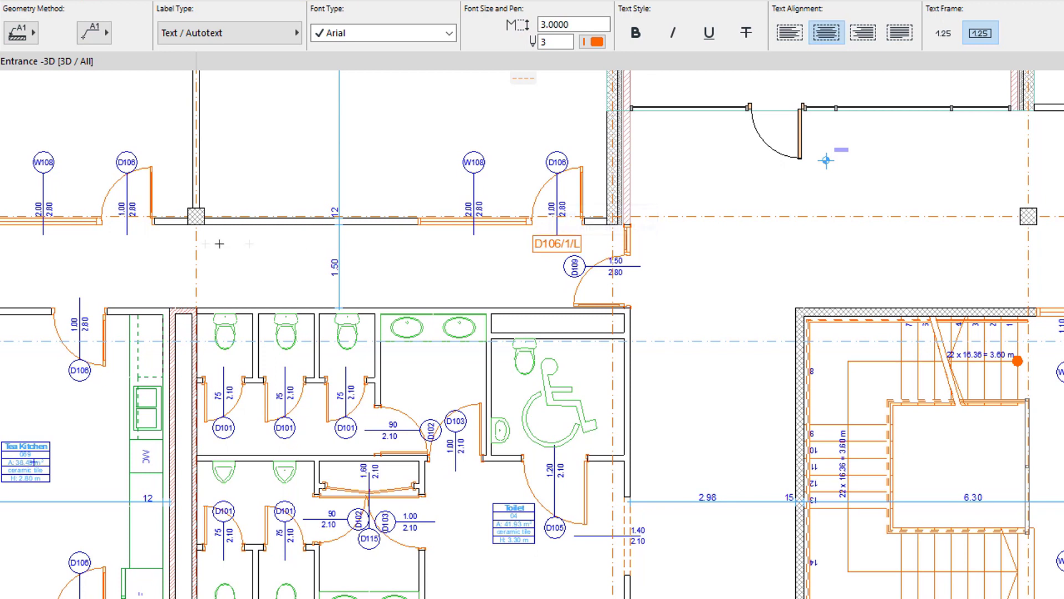
Label the other D106 door with D106/1/R, changing the leader shape.
click(130, 234)
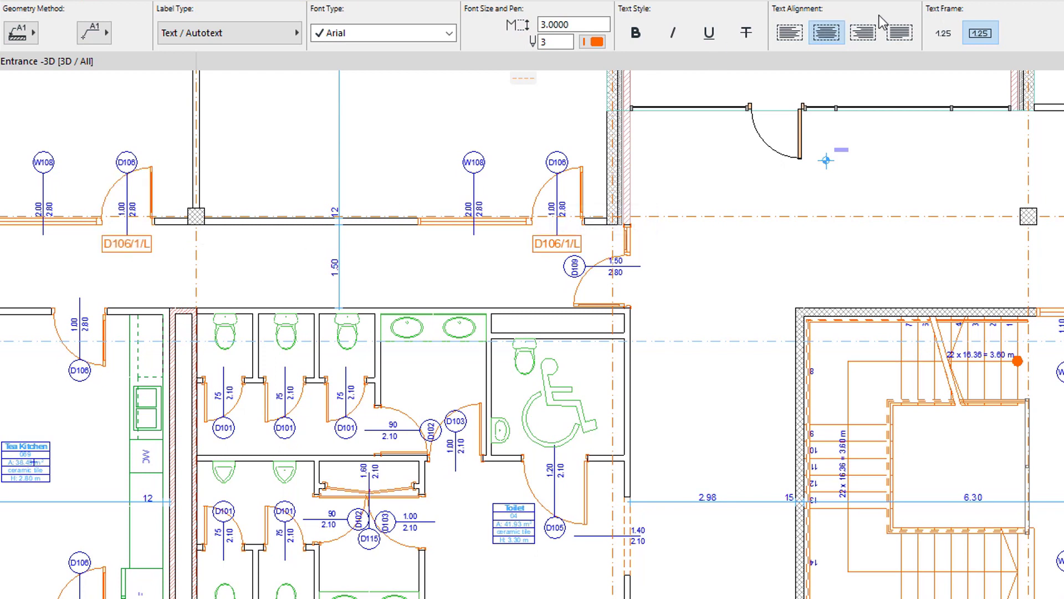
scroll(885, 23, down, 3)
click(1055, 43)
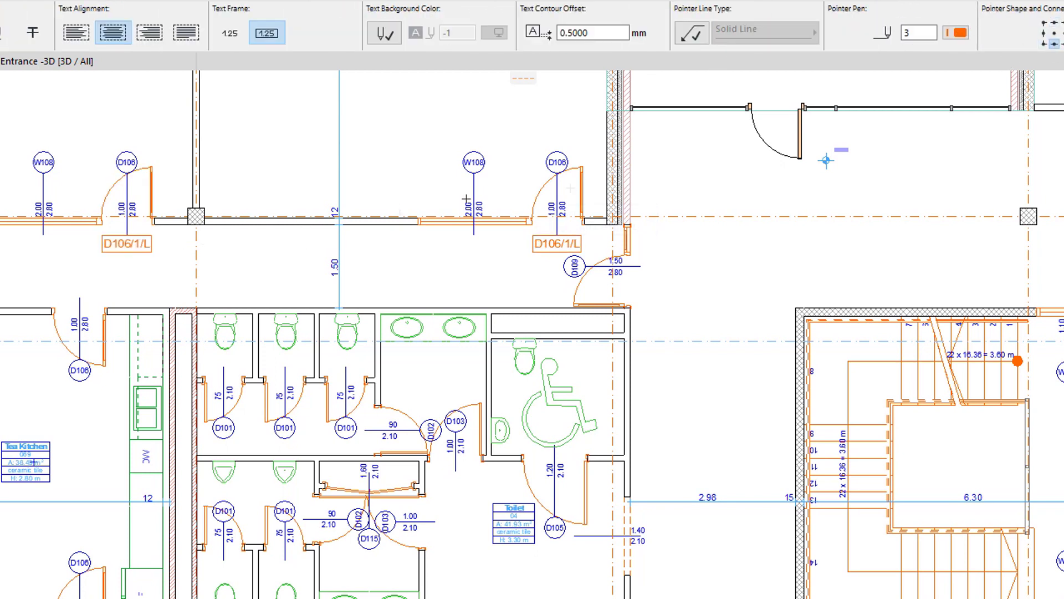
click(80, 294)
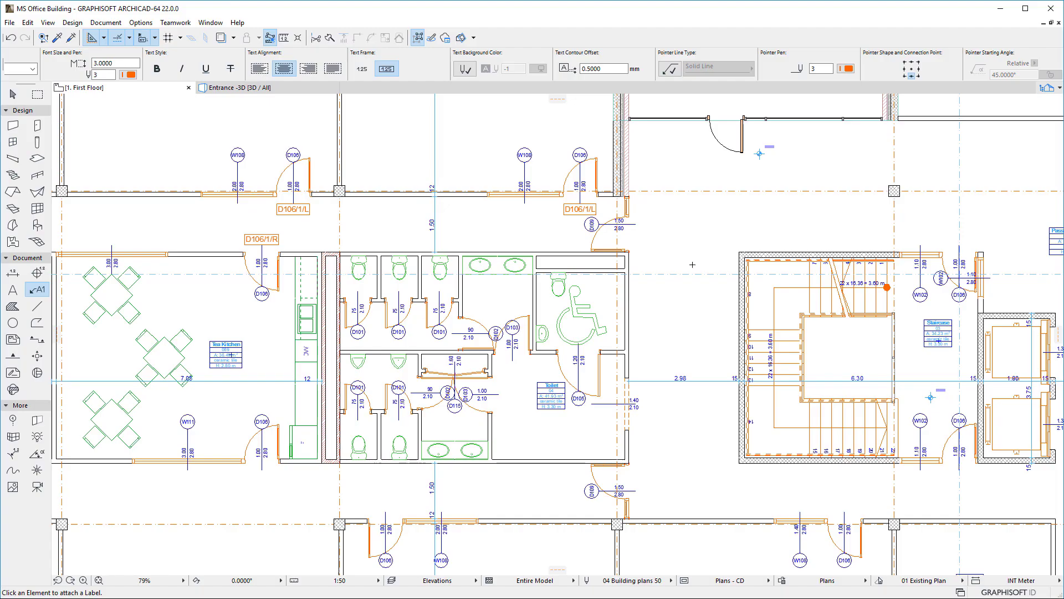
scroll(166, 64, up, 3)
click(149, 26)
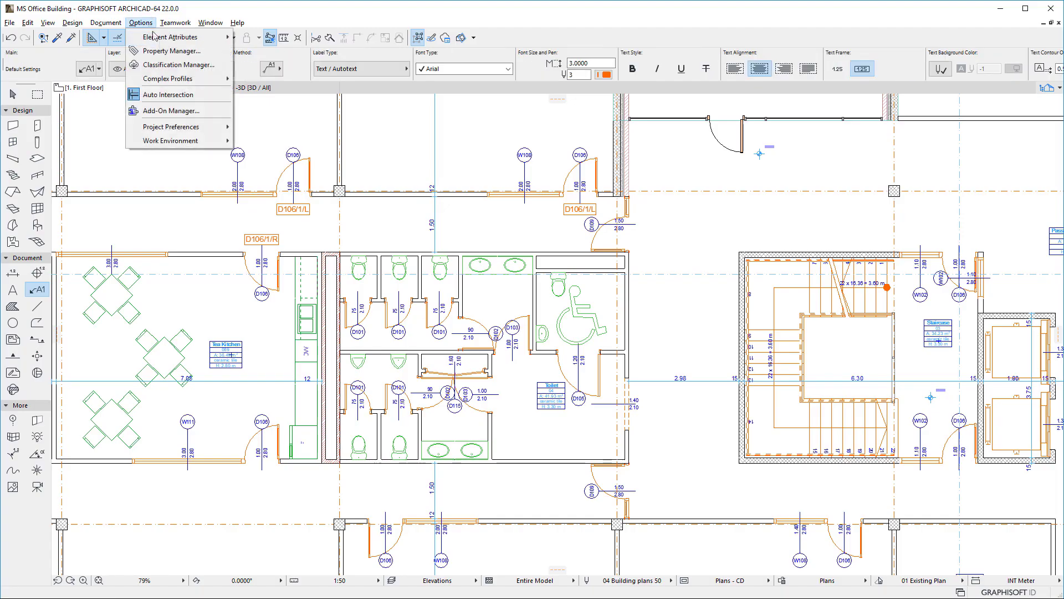
Select Wall has No Openings, keep it True/False for Walls, and set its default to an expression.
click(166, 45)
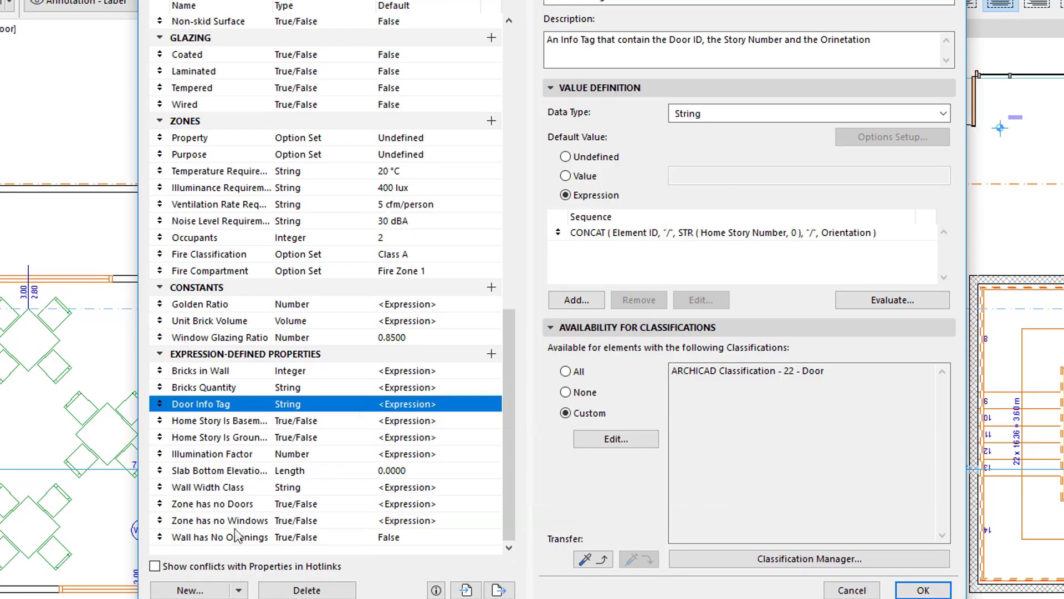
click(234, 536)
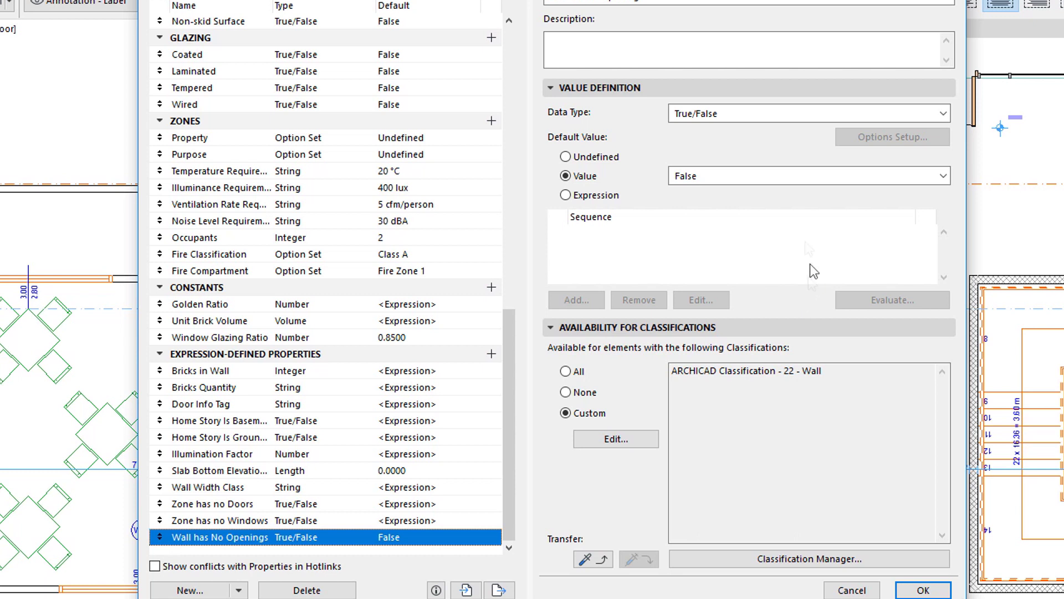
click(937, 116)
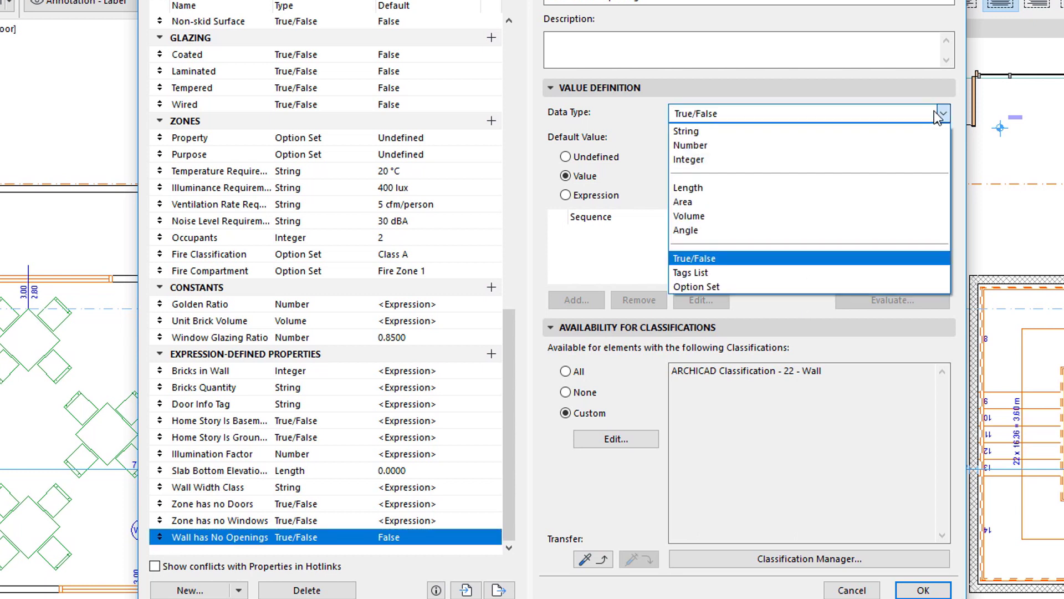
click(749, 258)
drag(832, 371, 637, 370)
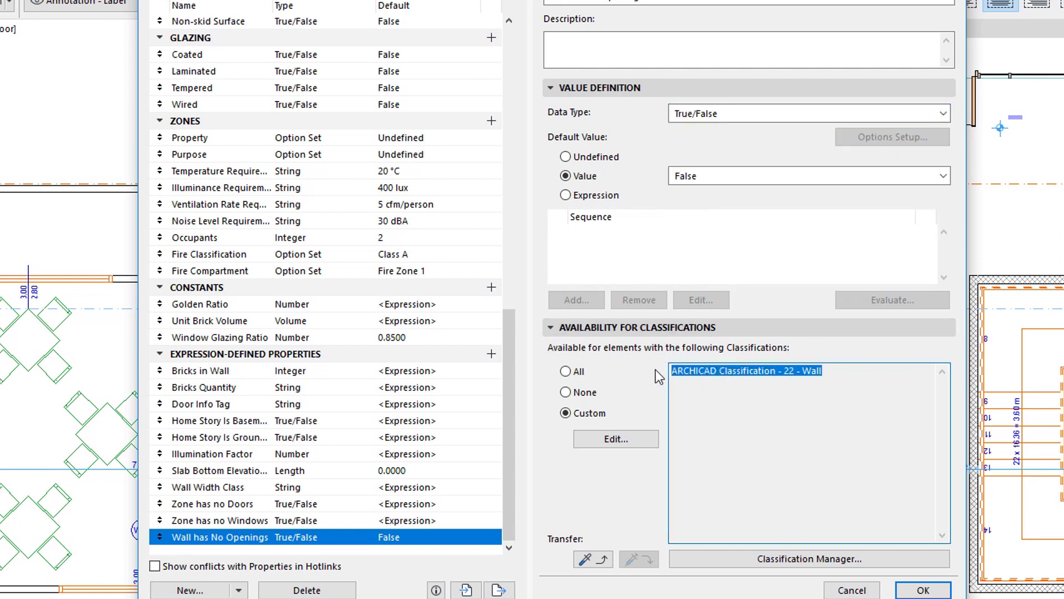
click(659, 377)
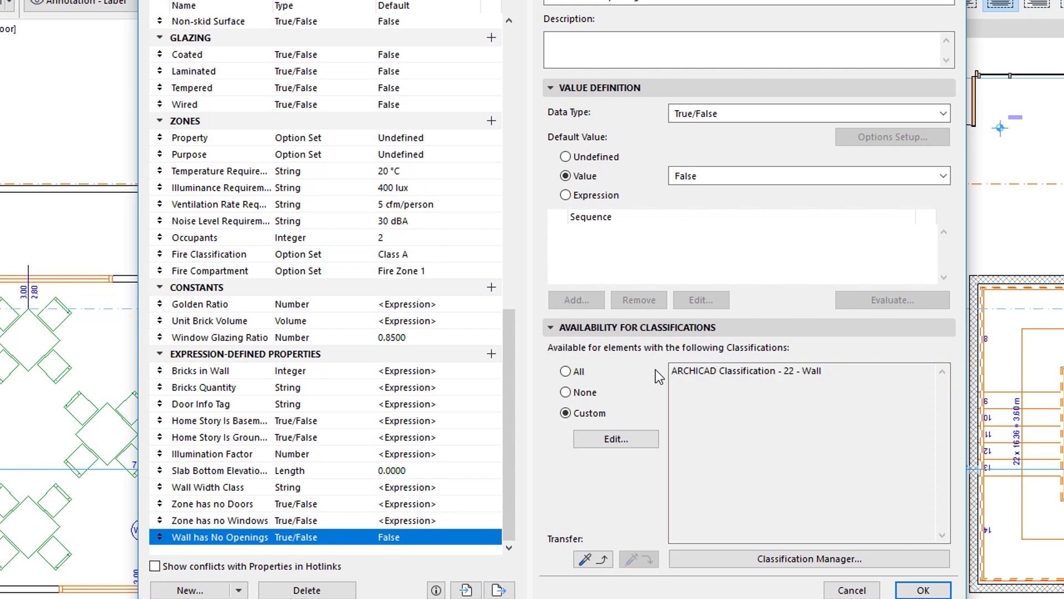
click(613, 195)
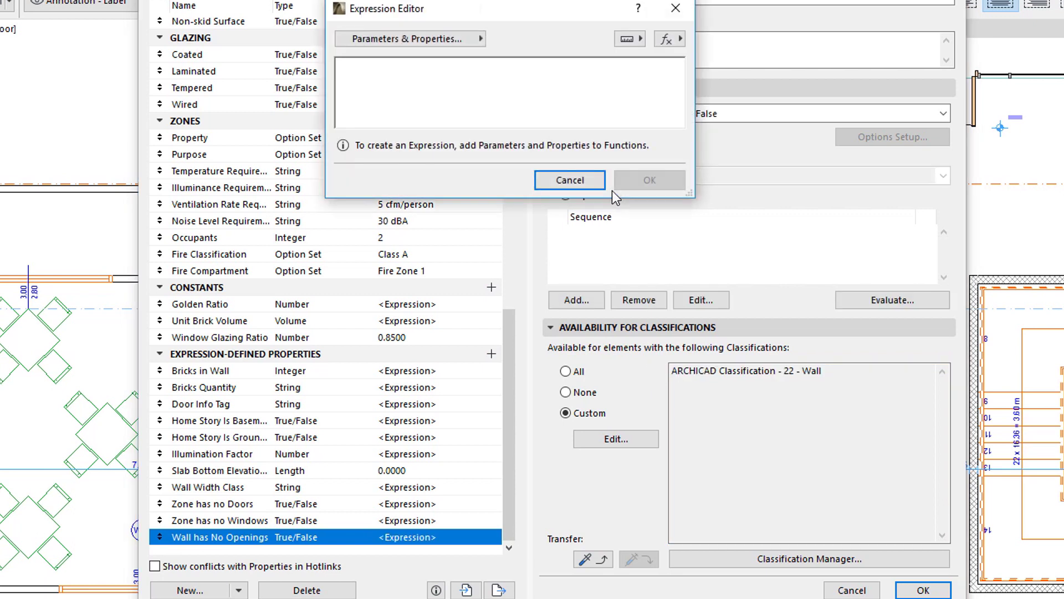
Insert an IF function whose condition is an AND function.
click(668, 39)
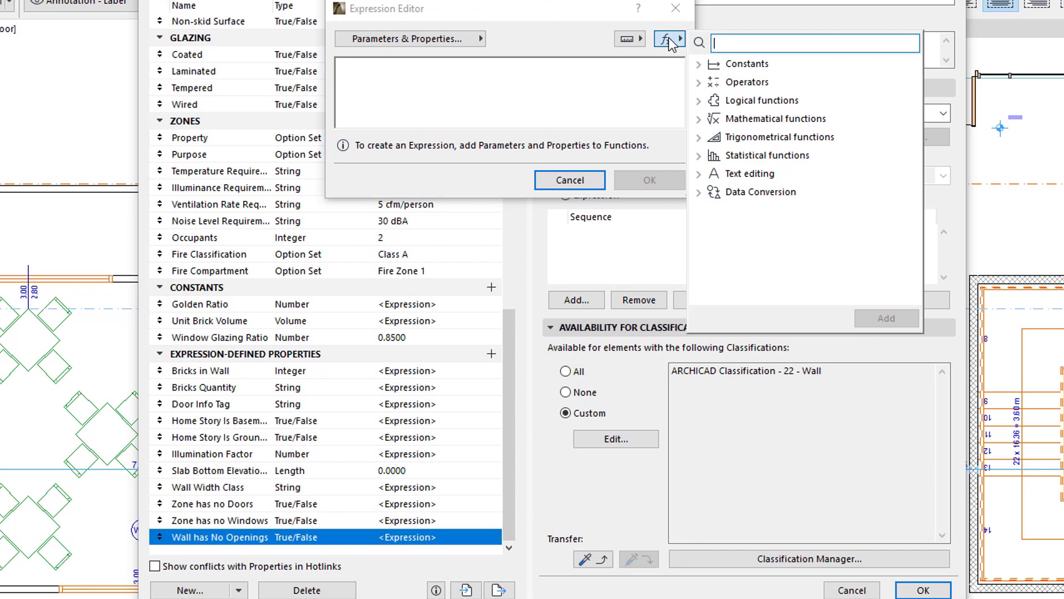
text(if)
double_click(825, 103)
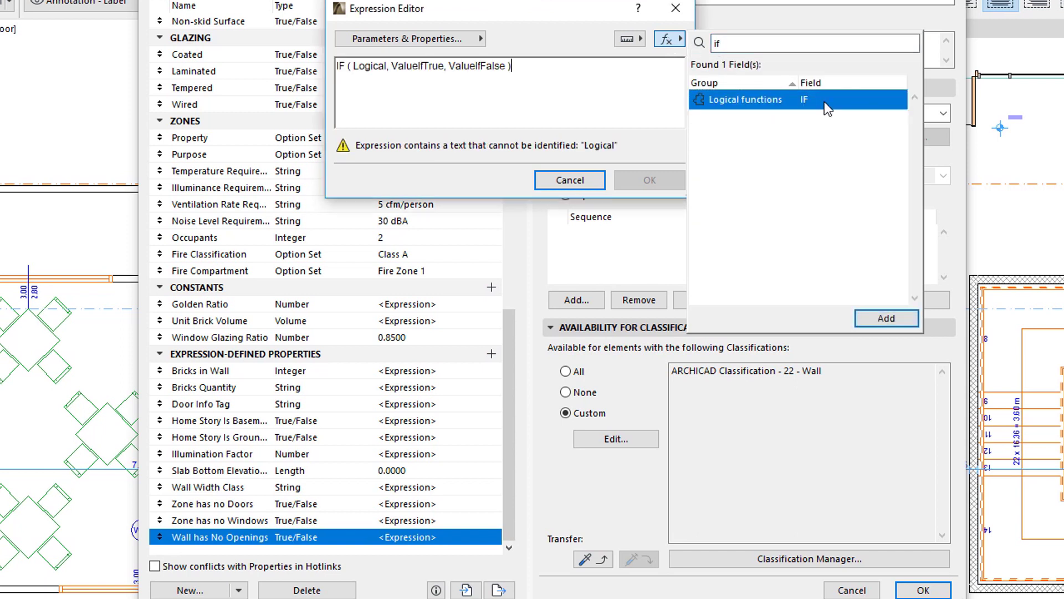
click(450, 117)
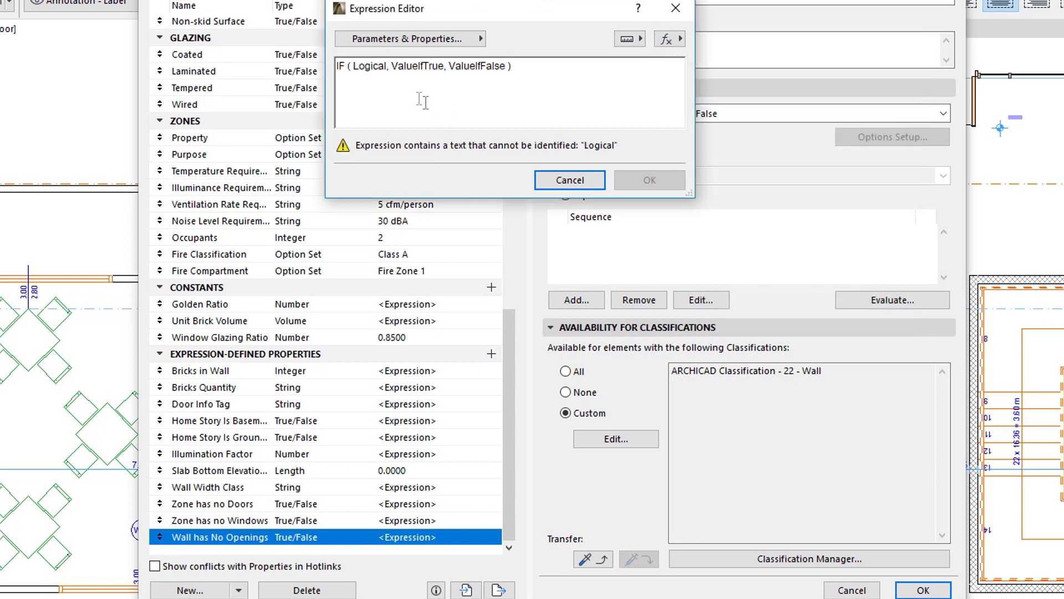
double_click(370, 66)
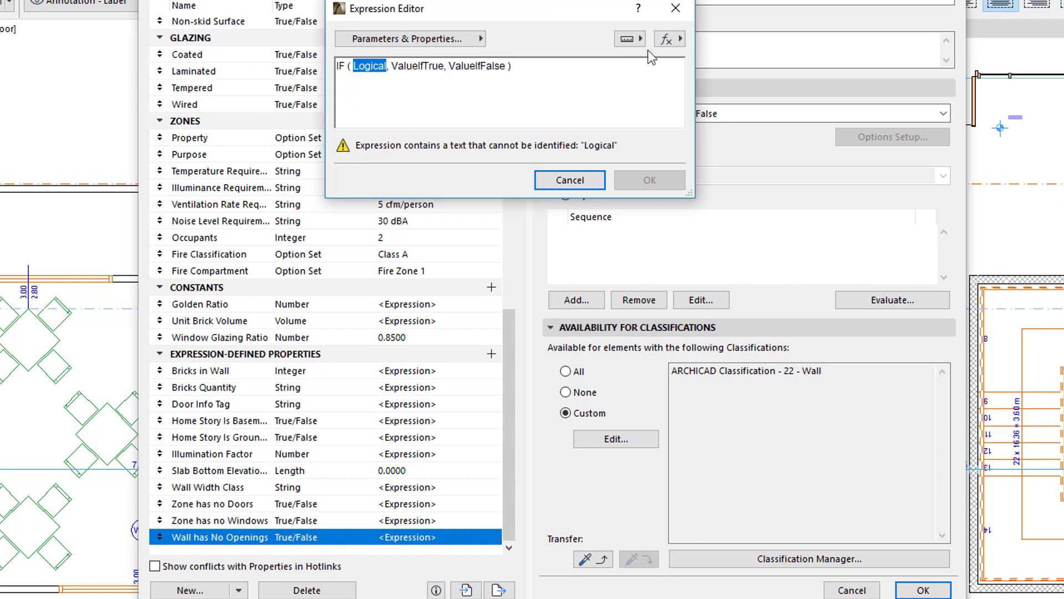
click(664, 40)
text(and)
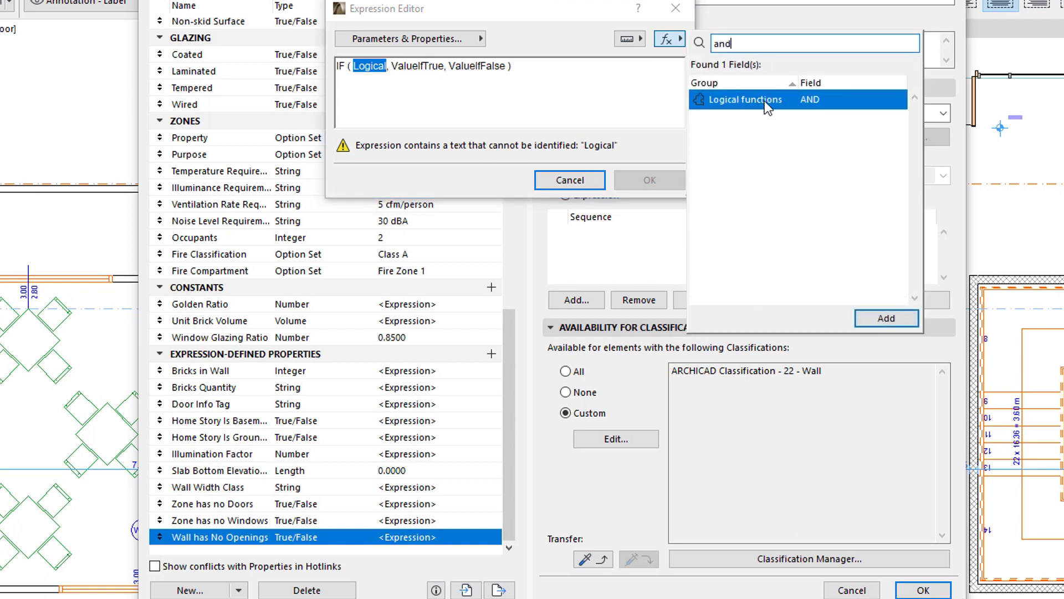
double_click(765, 103)
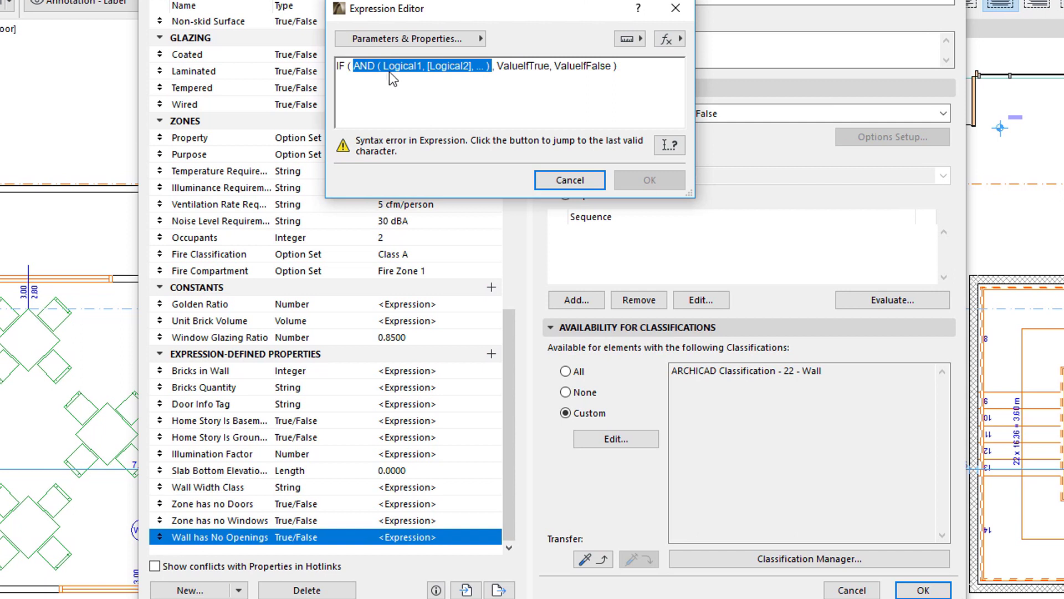
key(Tab)
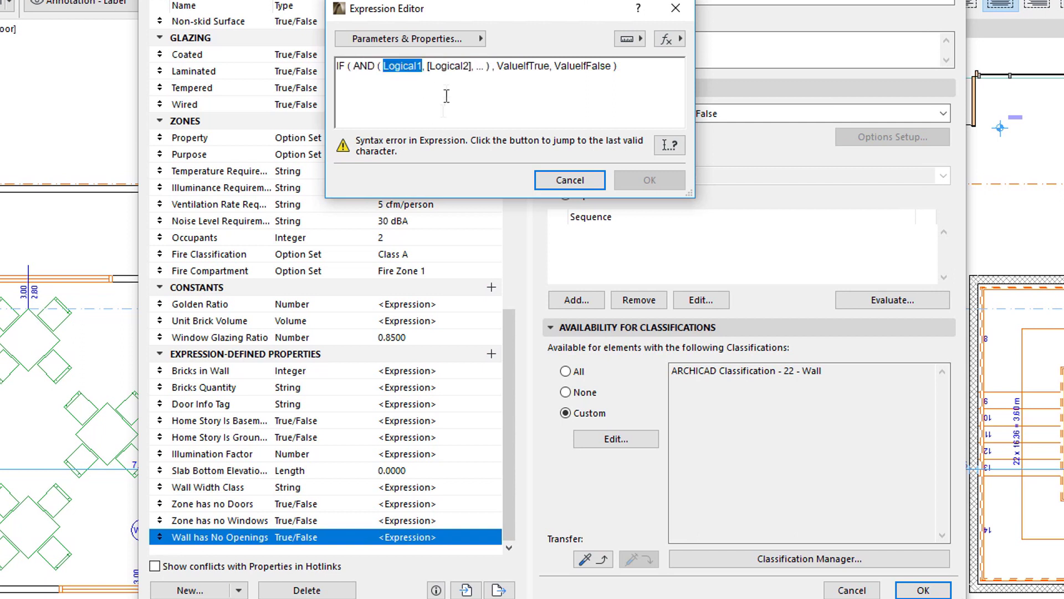
Give AND the conditions Number of Doors = 0 and Number of Windows = 0.
click(458, 40)
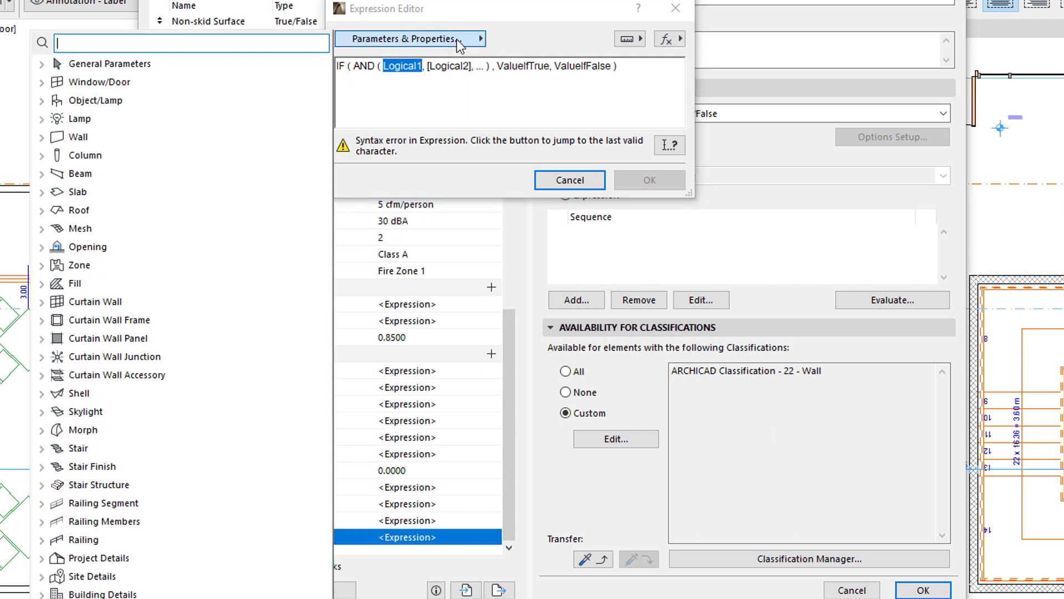
text(num)
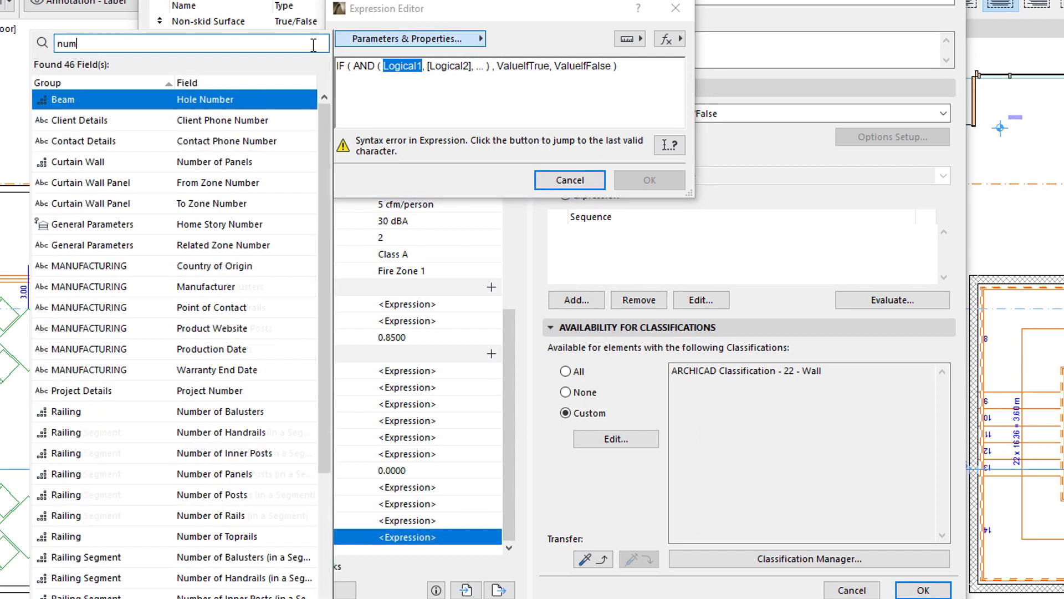
text(ber door)
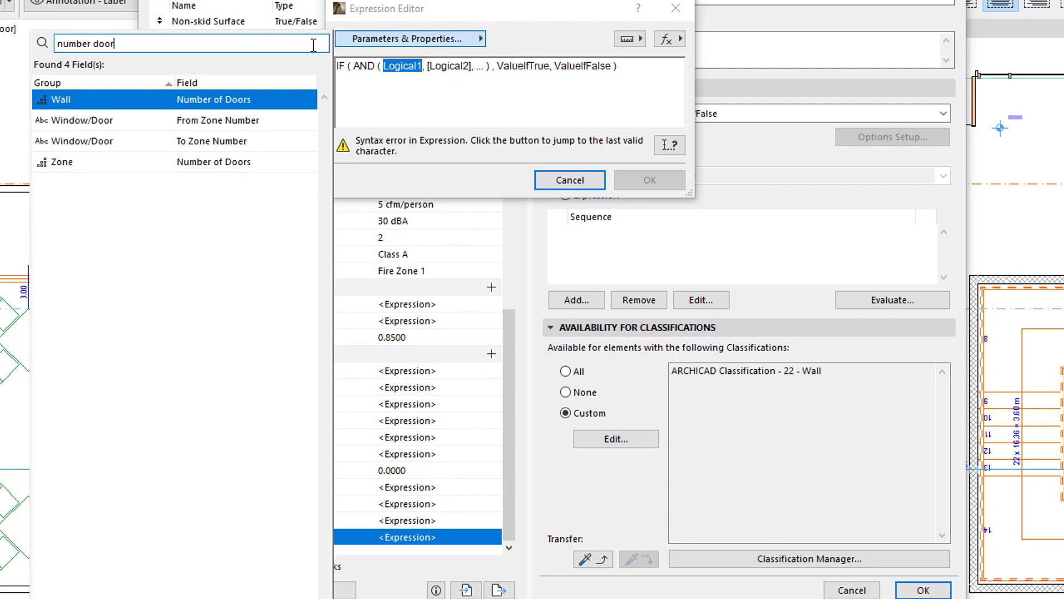
double_click(295, 107)
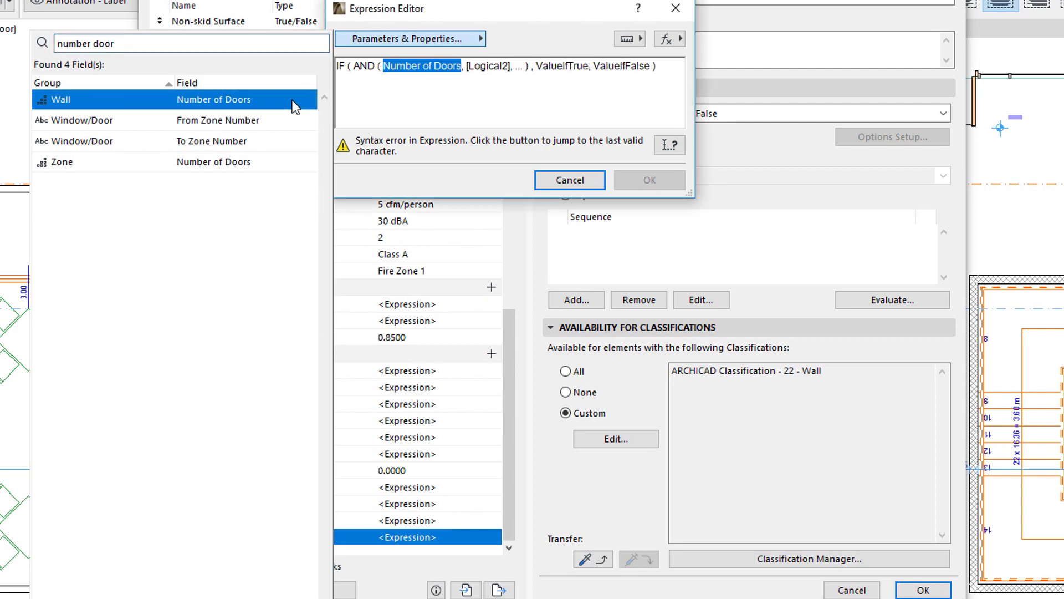
click(485, 102)
text(= 0)
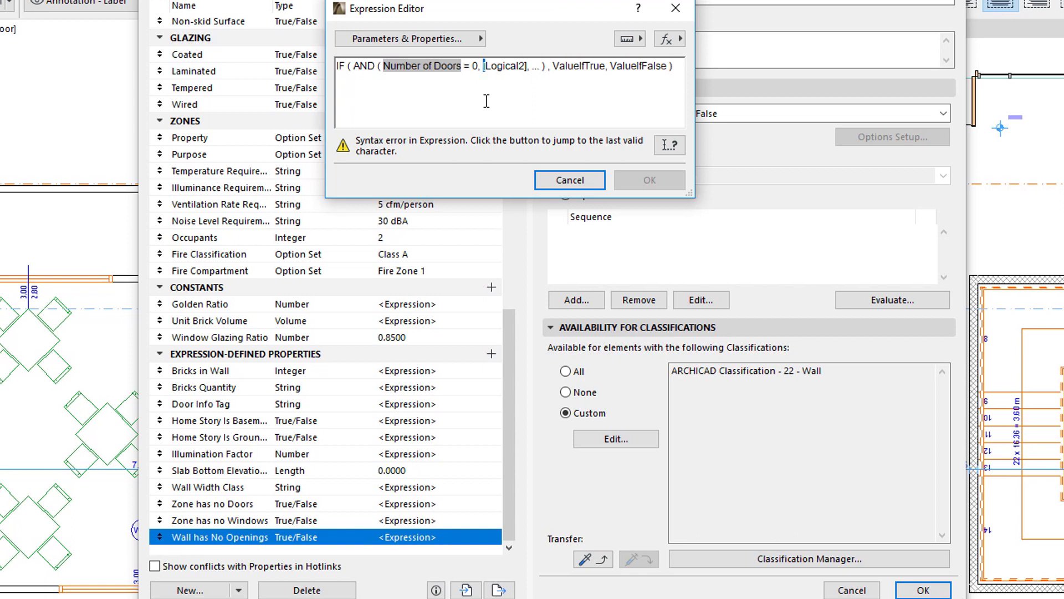
key(shift+Right)
key(shift+Right)
key(shift+Right)
key(shift+Right)
key(shift+Right)
key(shift+Right)
key(shift+Right)
key(shift+Right)
key(shift+Right)
key(shift+Right)
key(shift+Right)
key(shift+Right)
key(shift+Right)
key(shift+Right)
key(shift+Right)
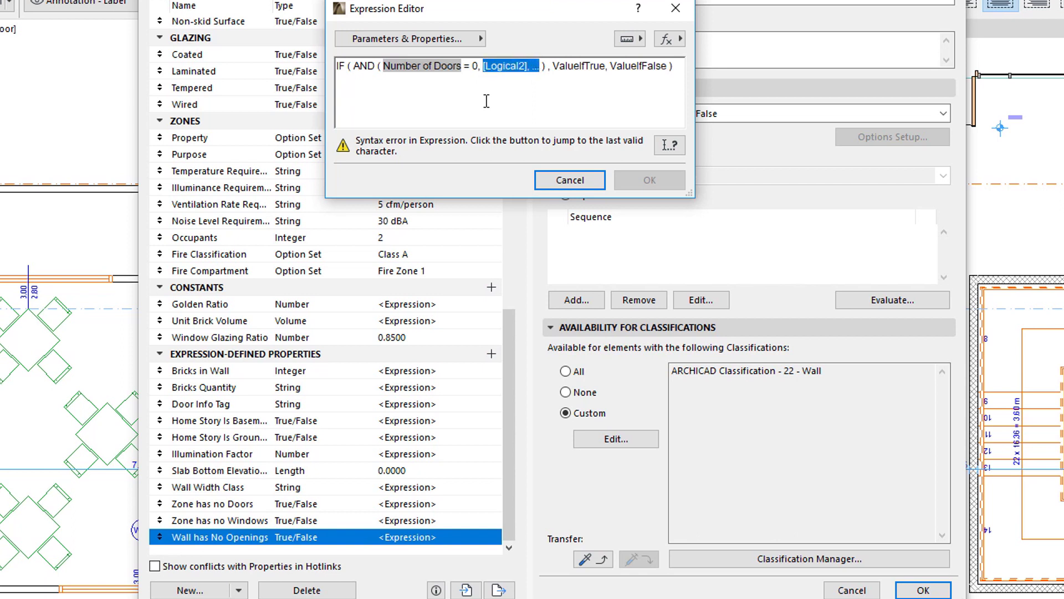
click(471, 38)
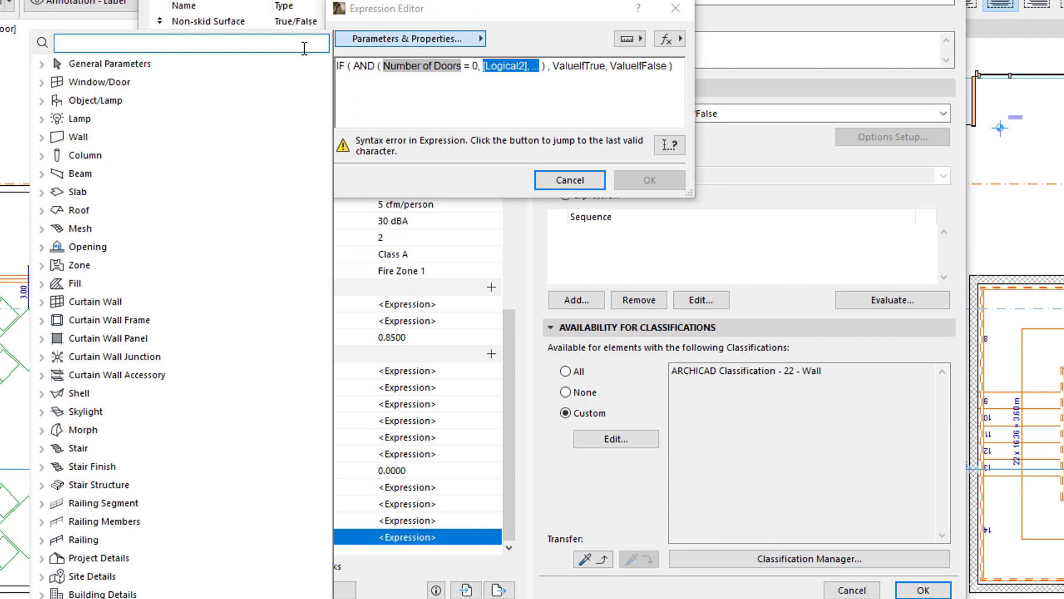
text(number window)
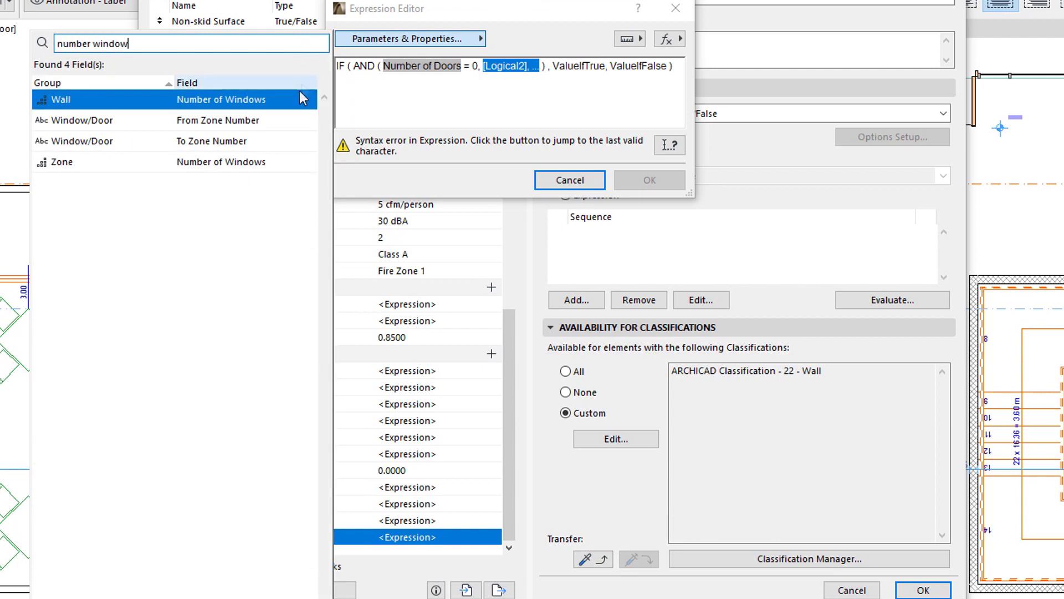
double_click(294, 101)
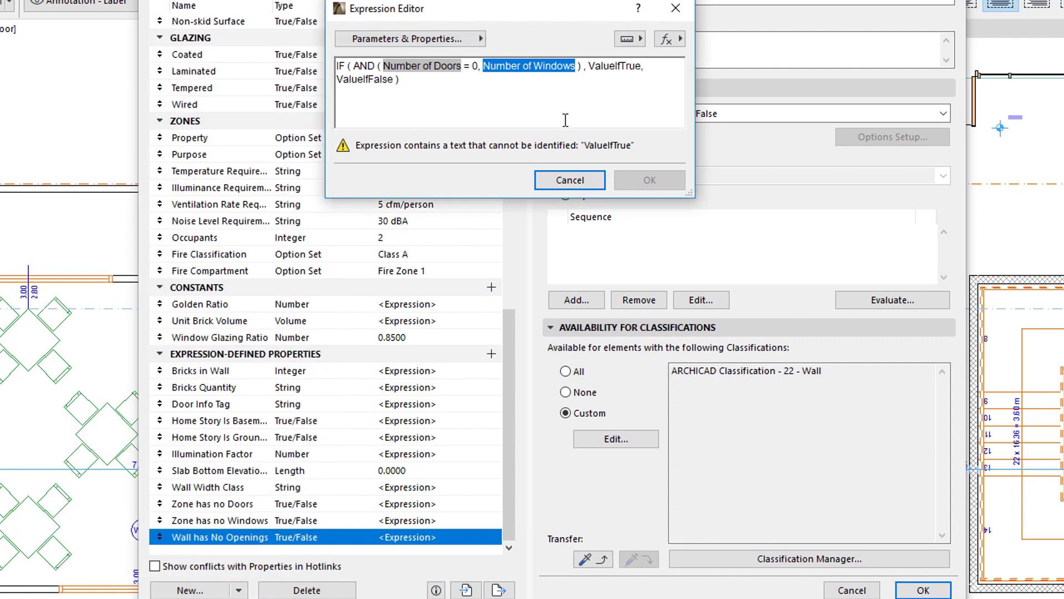
key(Right)
text(= 0)
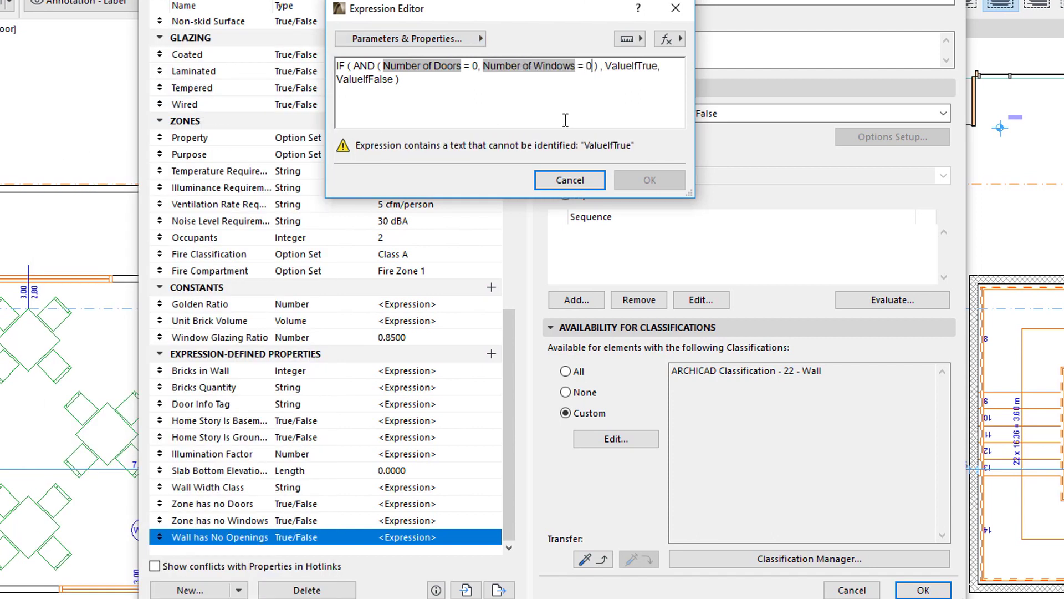
text(,)
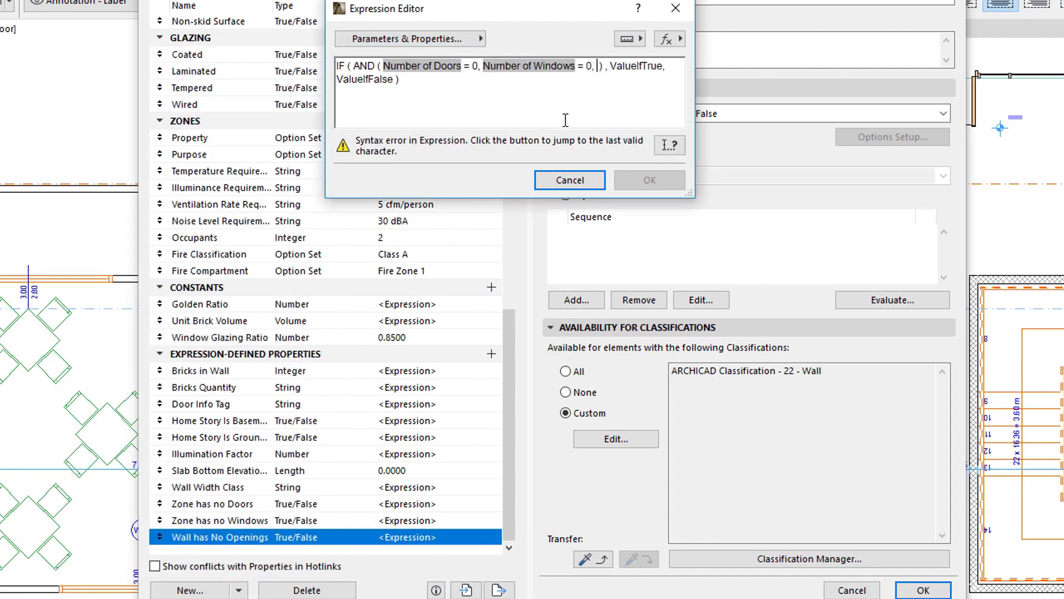
Add Number of Holes = 0, set the results to TRUE and FALSE, and confirm.
click(458, 40)
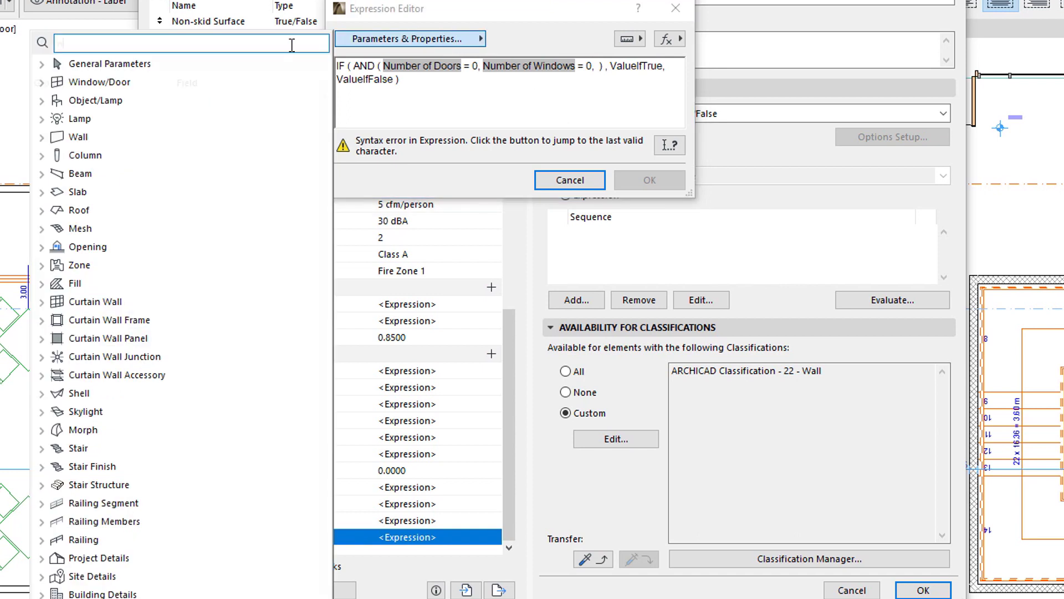
text(number openi)
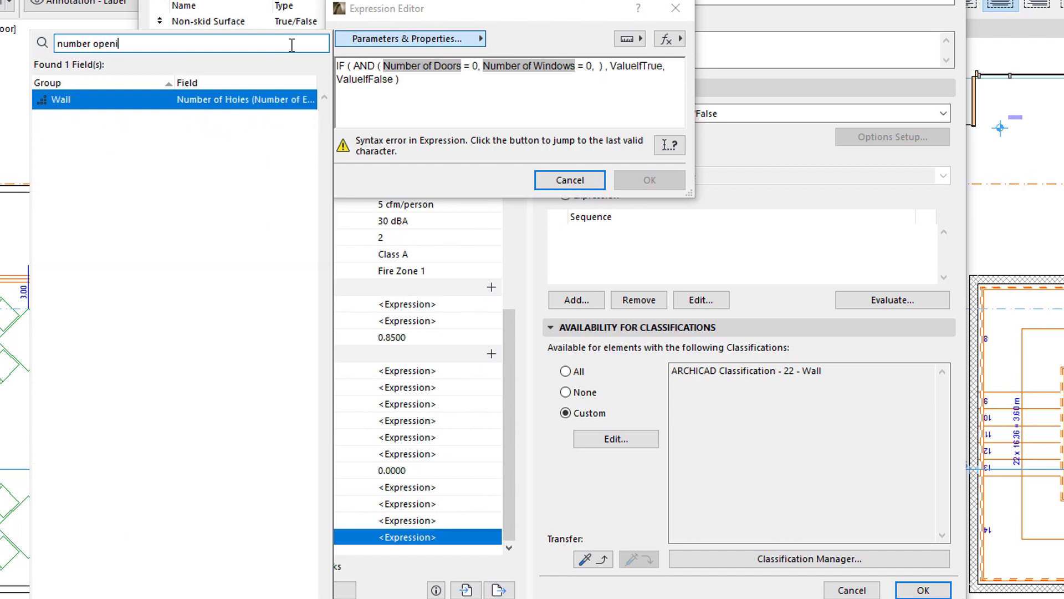
text(ng)
double_click(252, 101)
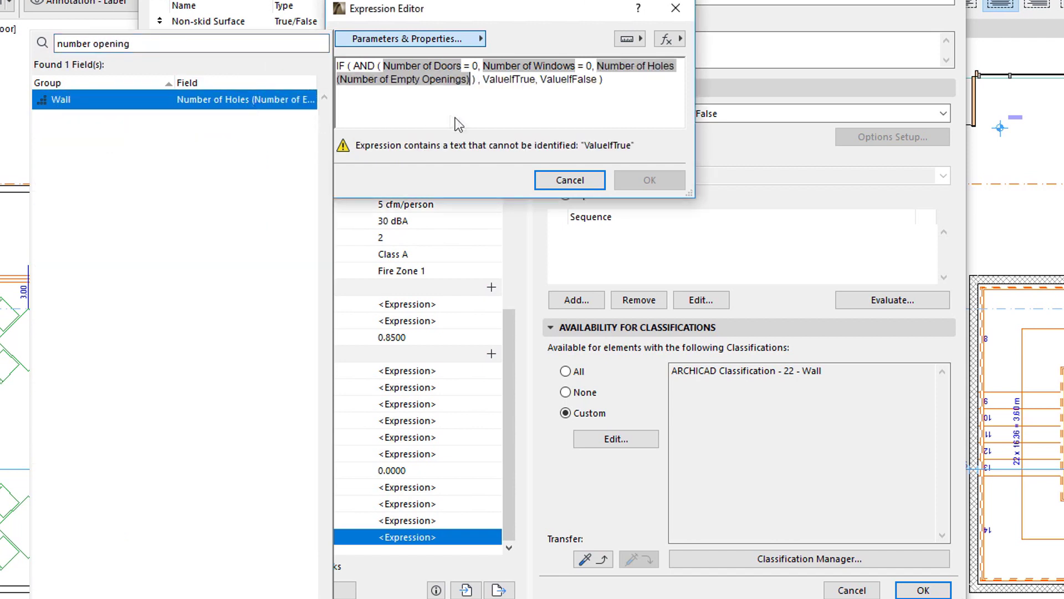
click(462, 118)
text(= 0)
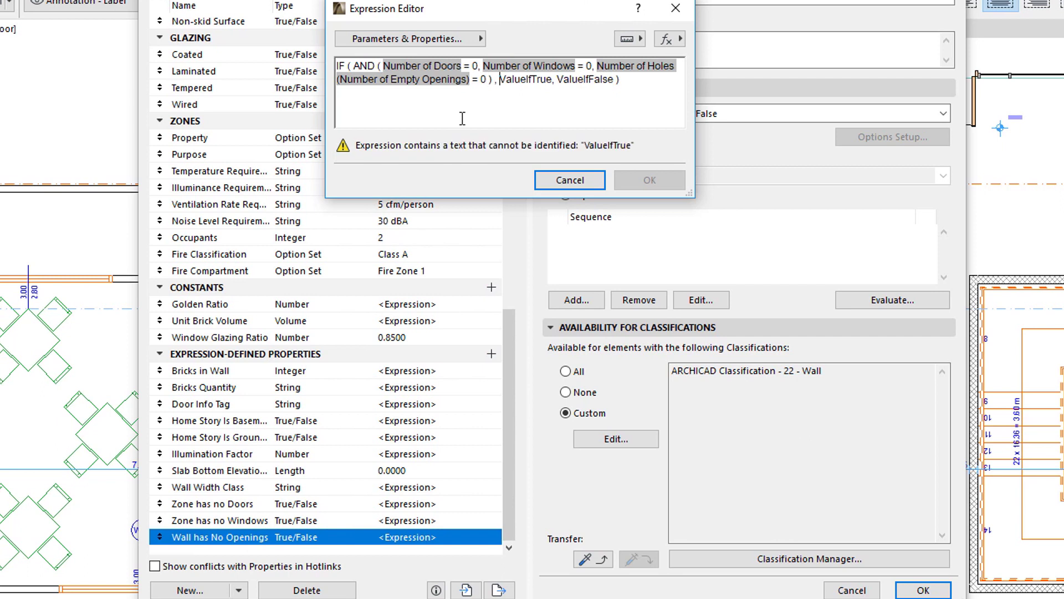
key(ctrl+shift+Right)
text(TRUE)
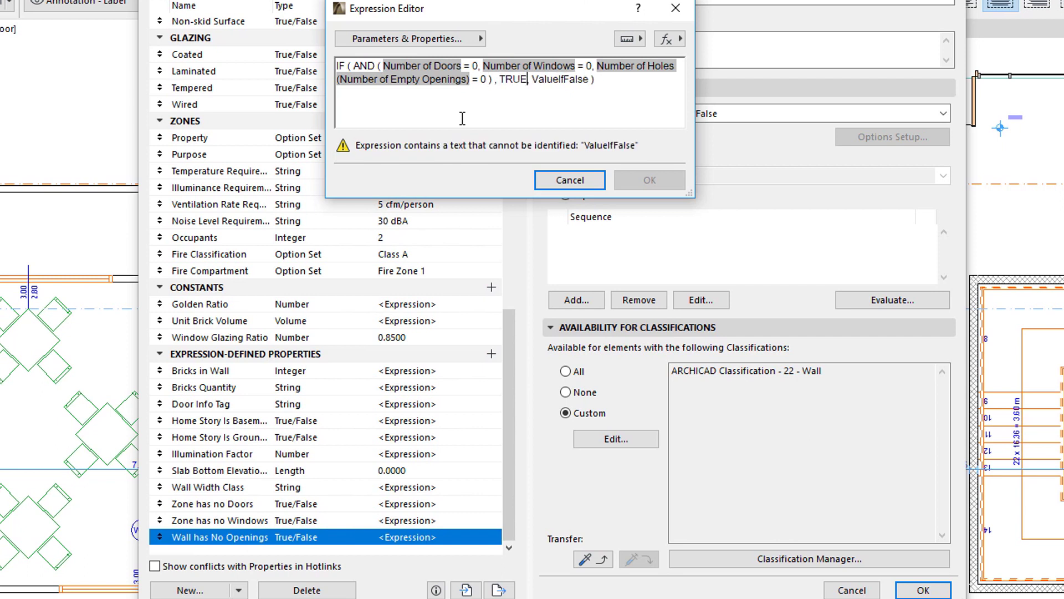
key(ctrl+Right)
key(ctrl+shift+Right)
text(FALSE)
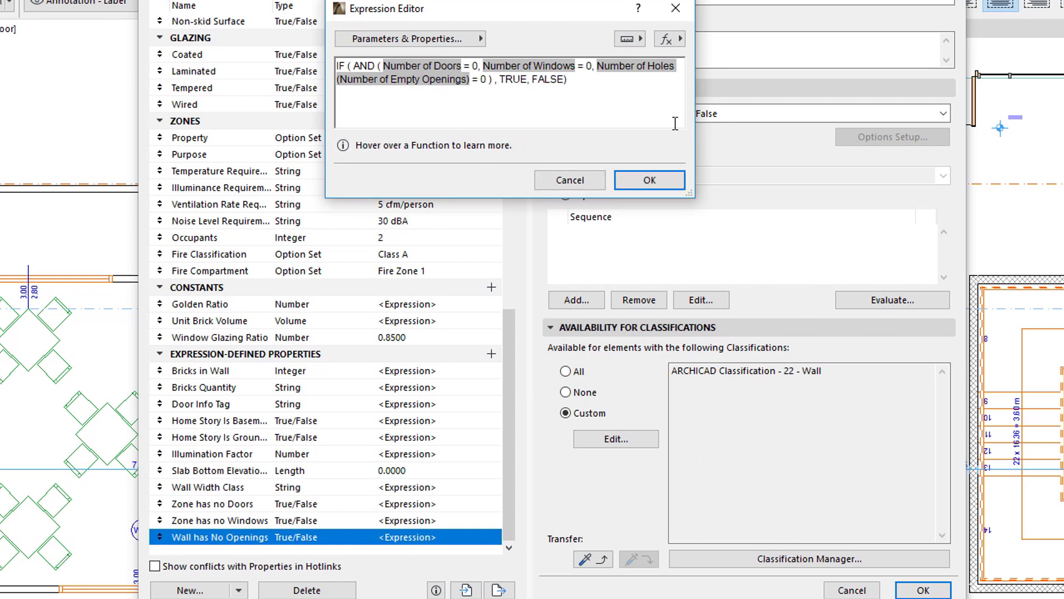
click(673, 175)
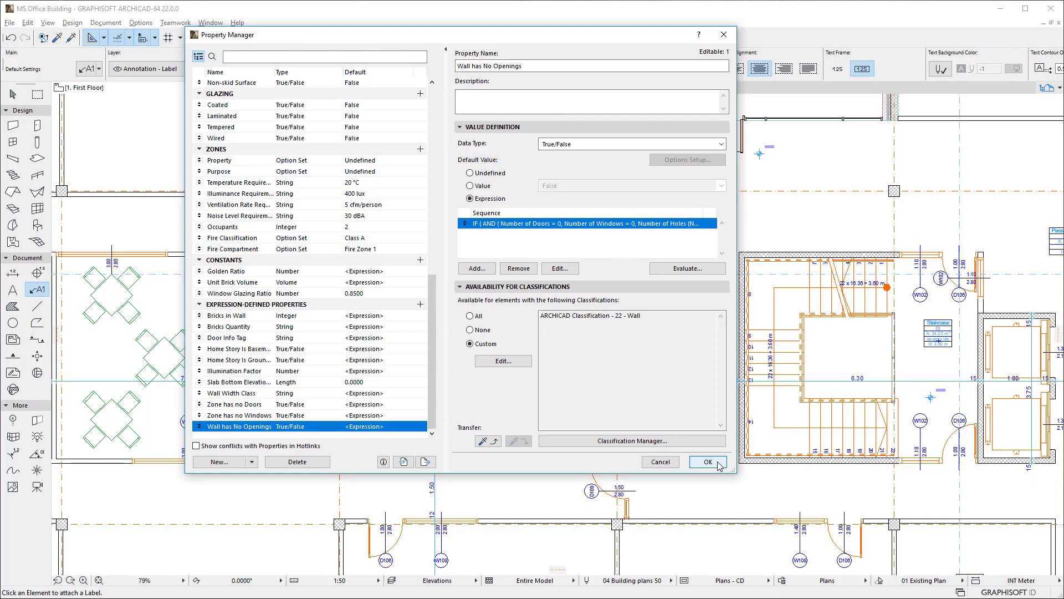
Close the Property Manager, Shift-select the two partition walls, then reopen the Property Manager.
click(923, 589)
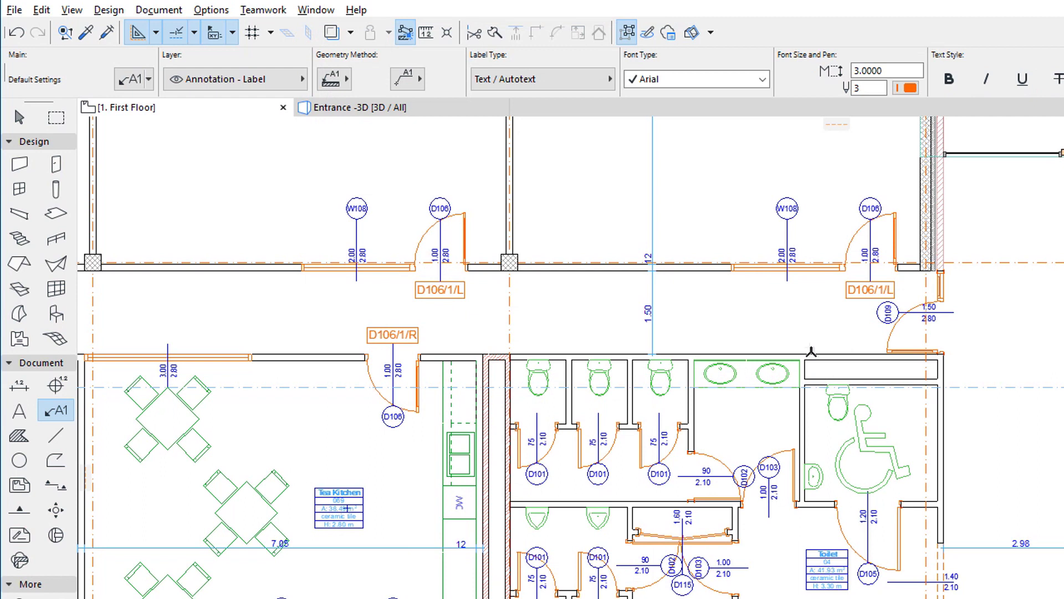
click(826, 353)
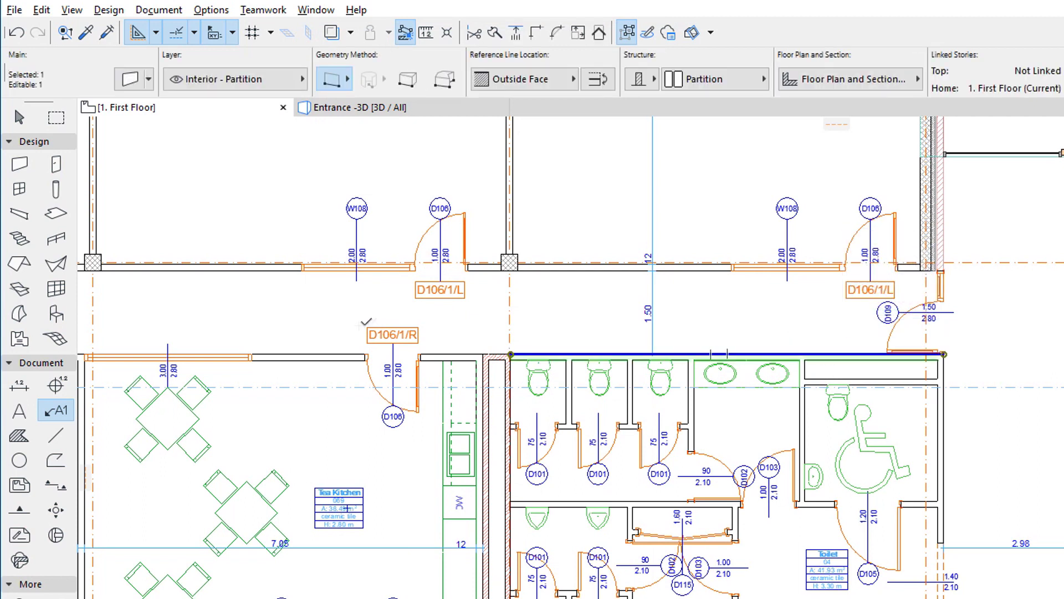
key(shift)
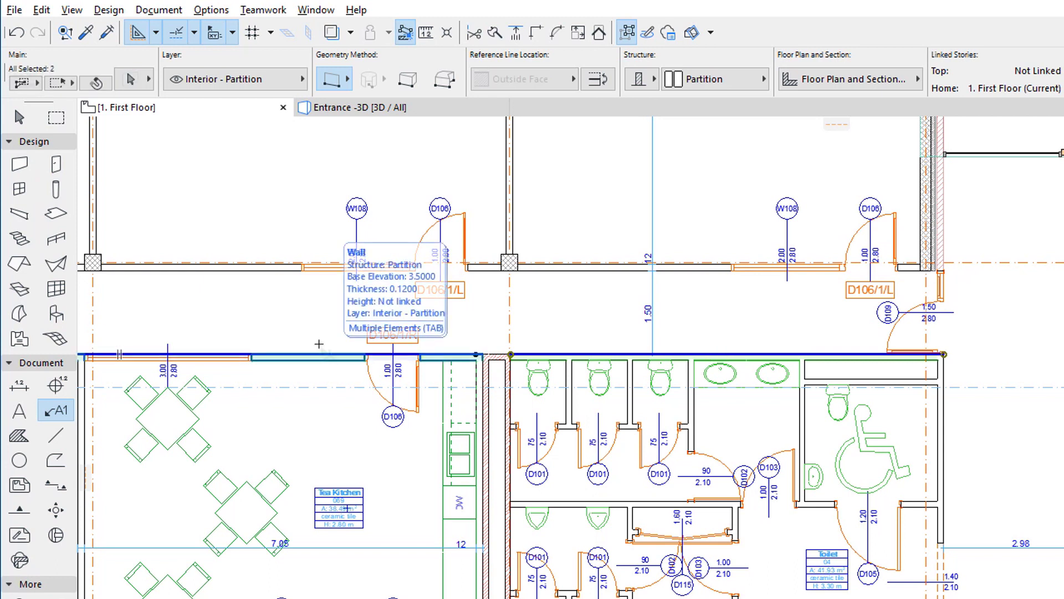
shift+click(328, 355)
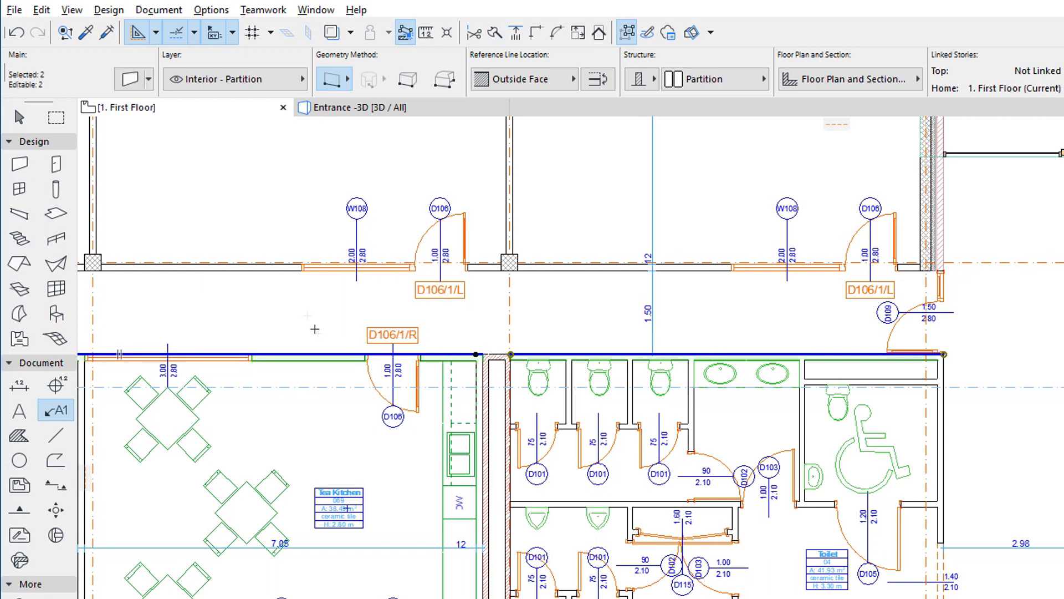
click(211, 9)
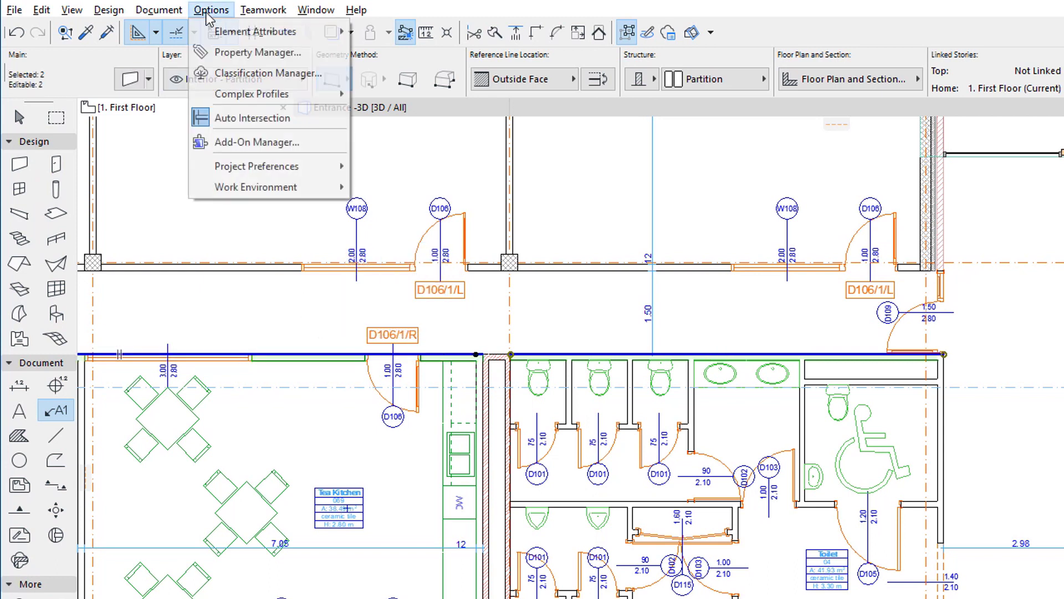
click(309, 55)
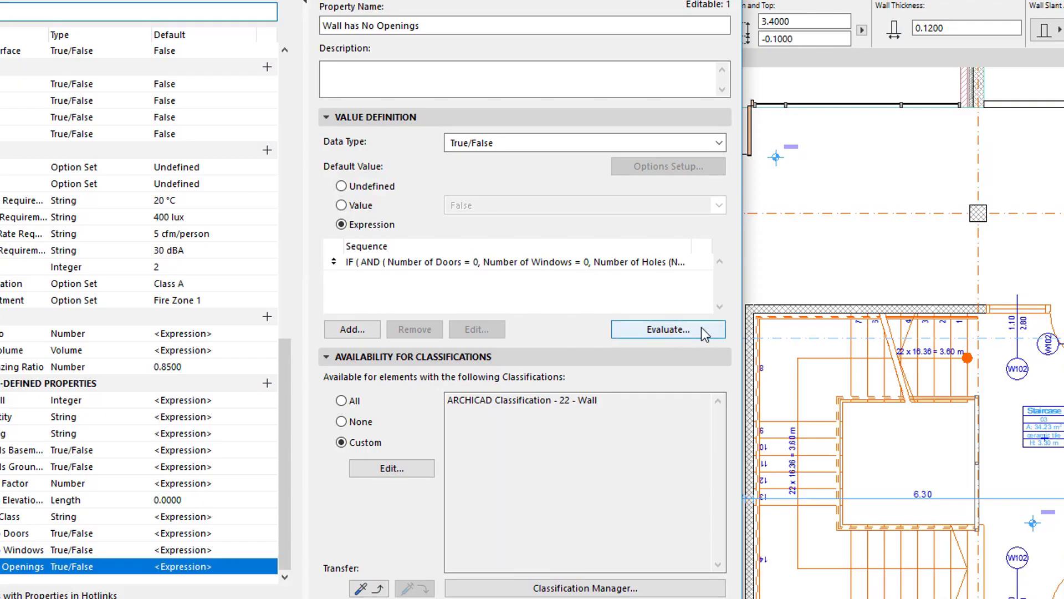
Evaluate Wall has No Openings, confirming True for SW - 010 and False for SW - 012.
click(700, 328)
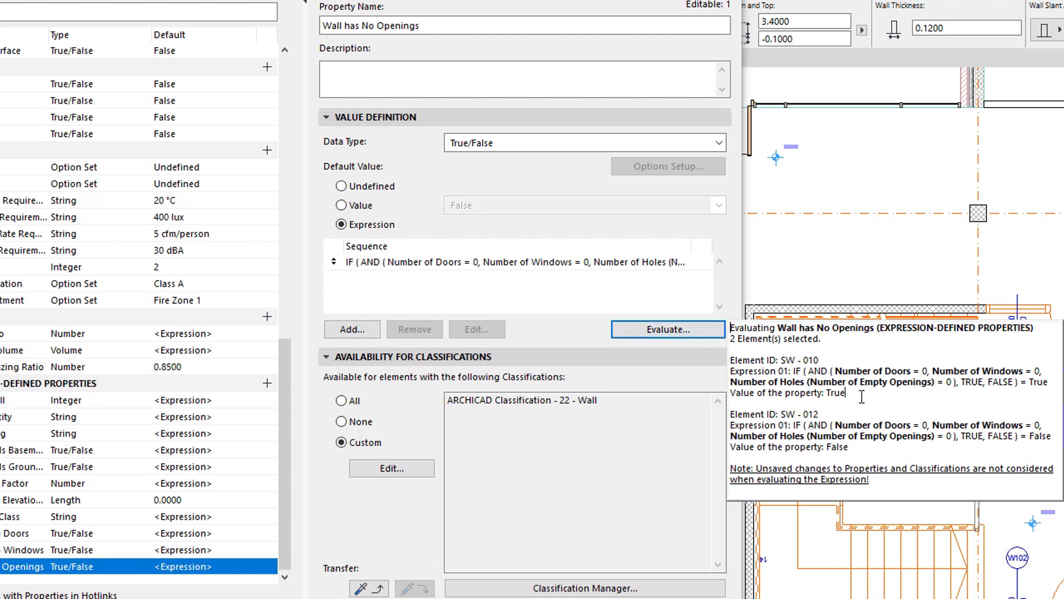
drag(848, 393, 826, 393)
drag(852, 448, 825, 450)
click(584, 338)
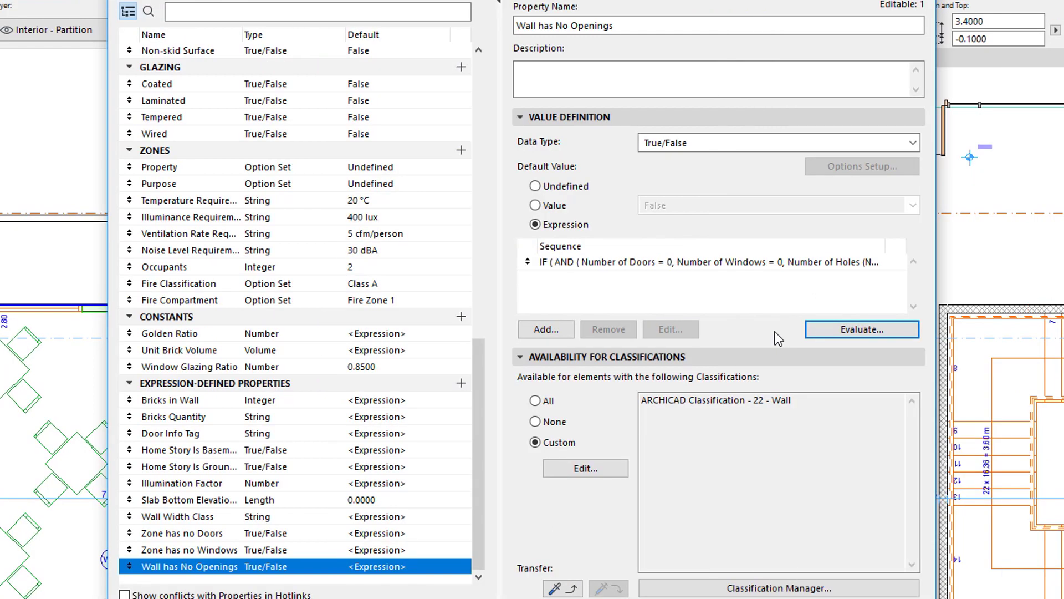
Select Slab Bottom Elevation to Sea Level, keeping the Length data type and Slab classification.
click(197, 501)
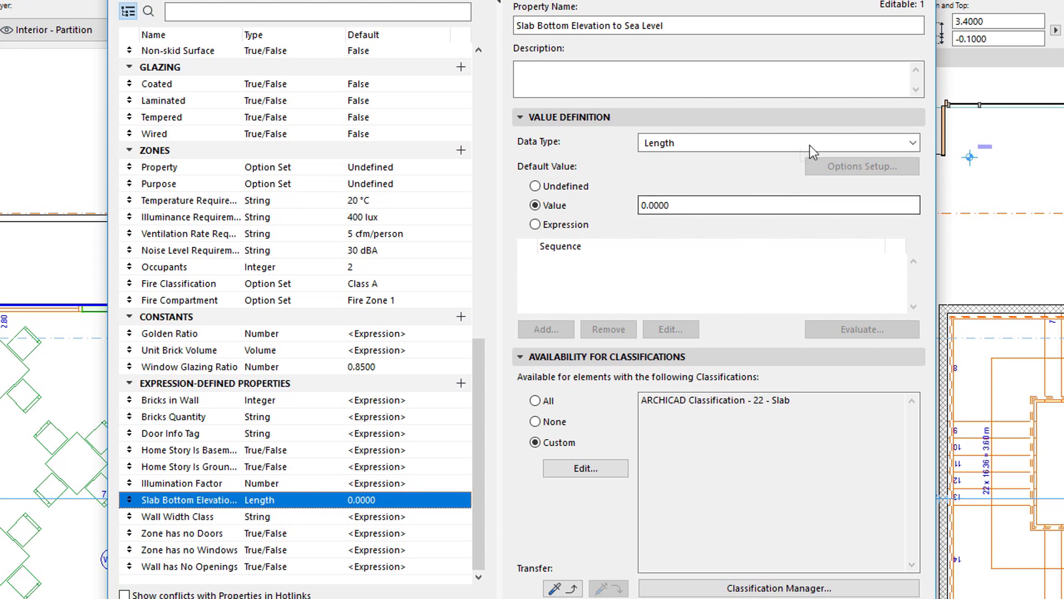
click(825, 142)
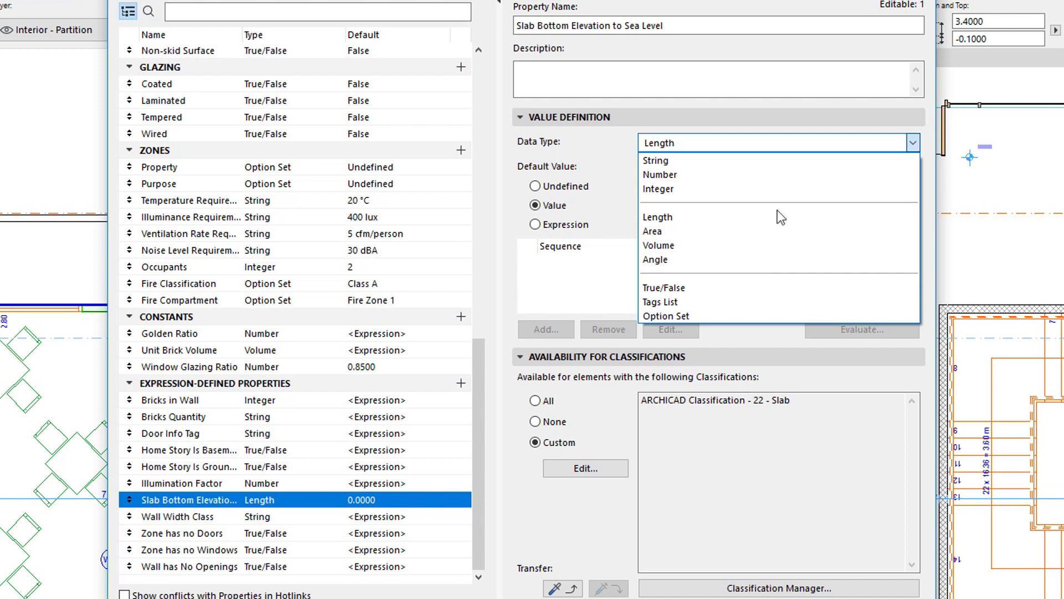
click(775, 217)
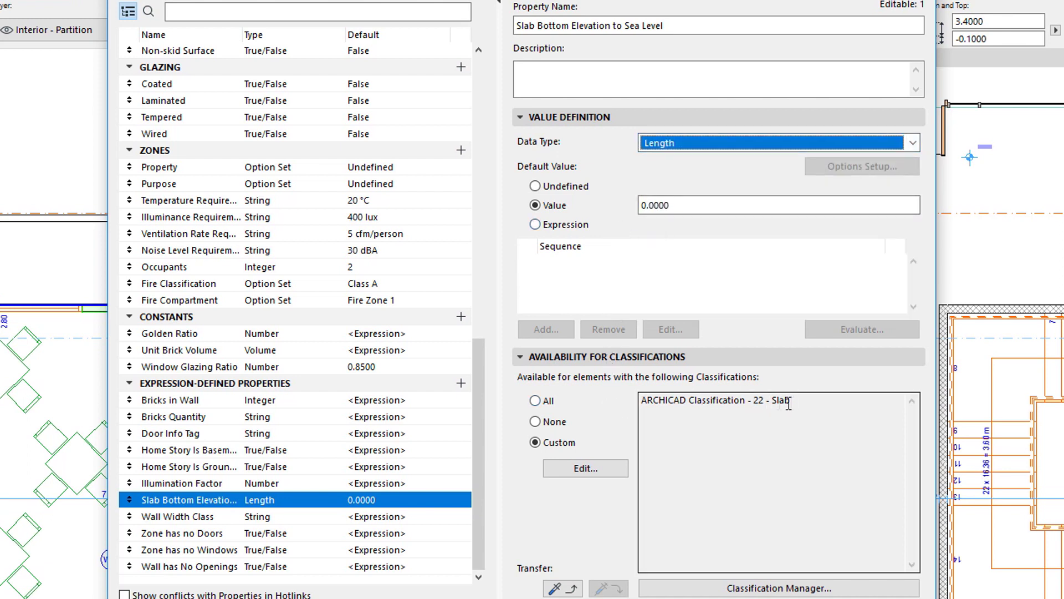
drag(791, 399, 621, 397)
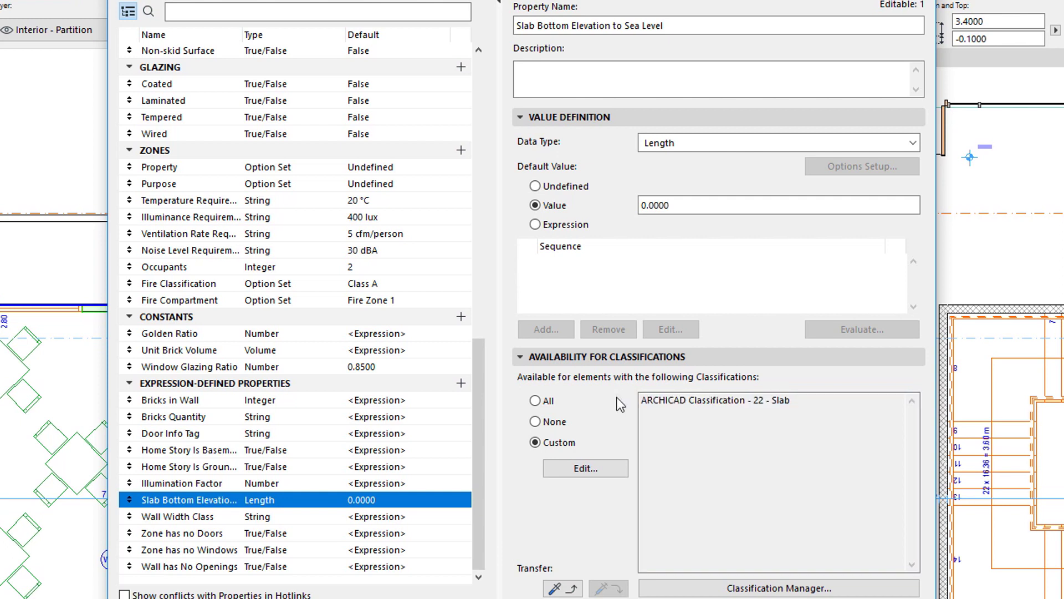
Start the default-value expression as Elevation Bottom + (Elevation to Sea Level.
click(574, 224)
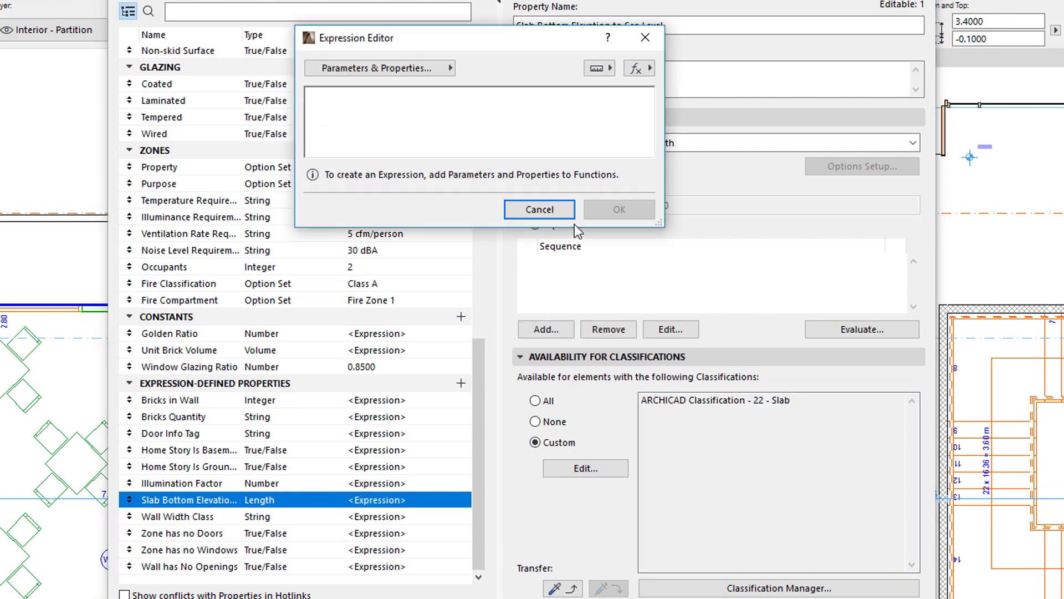
click(447, 69)
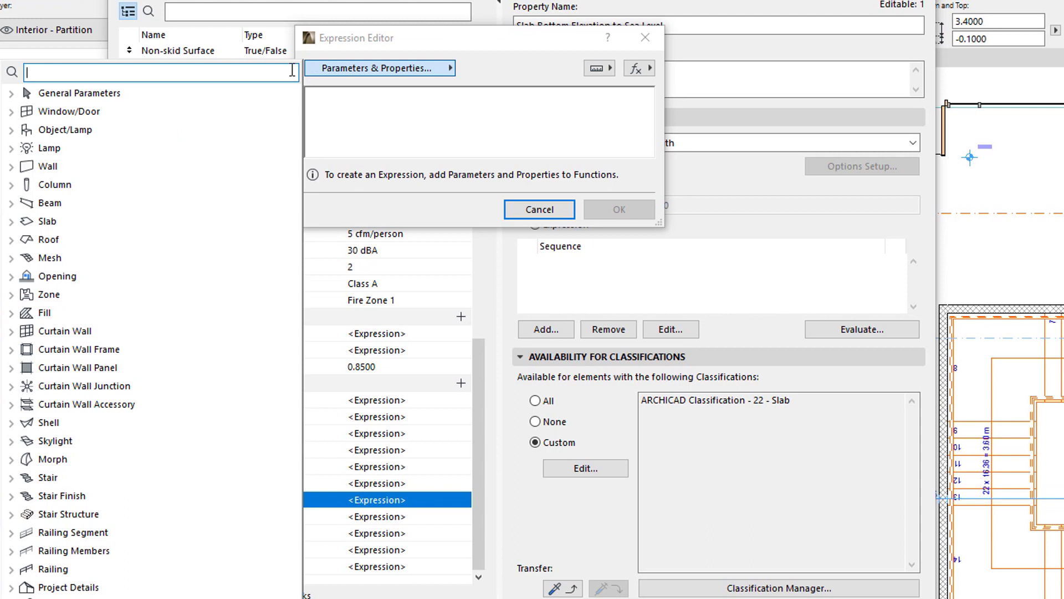
text(elevation )
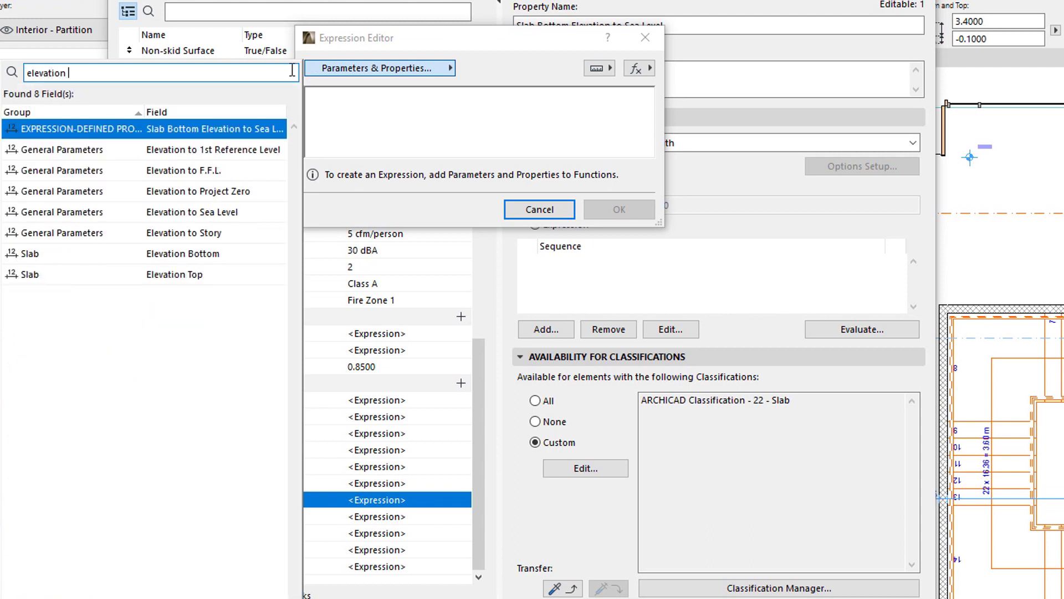
text(bot)
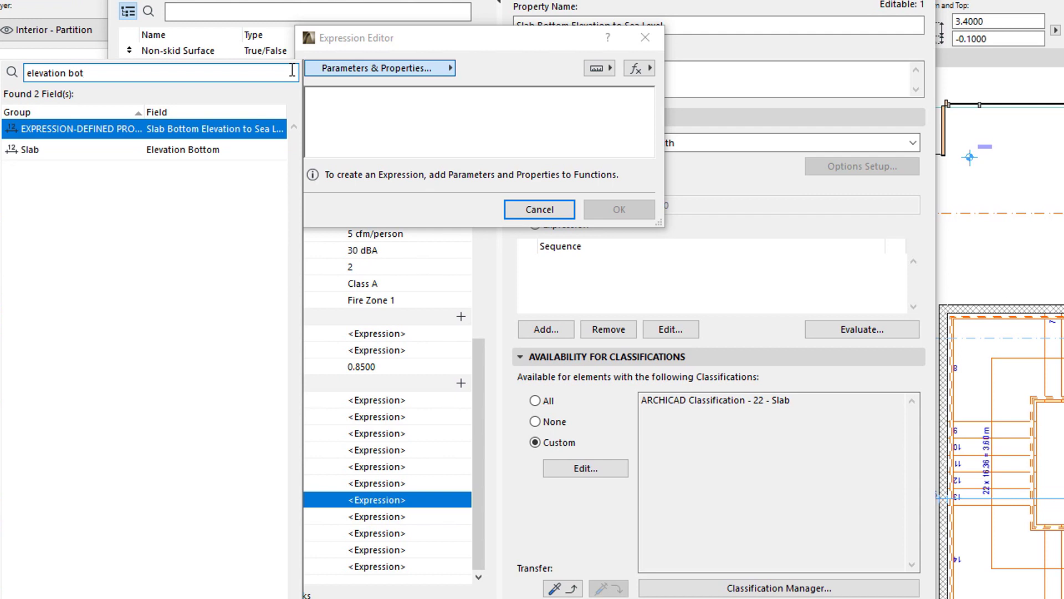
double_click(230, 151)
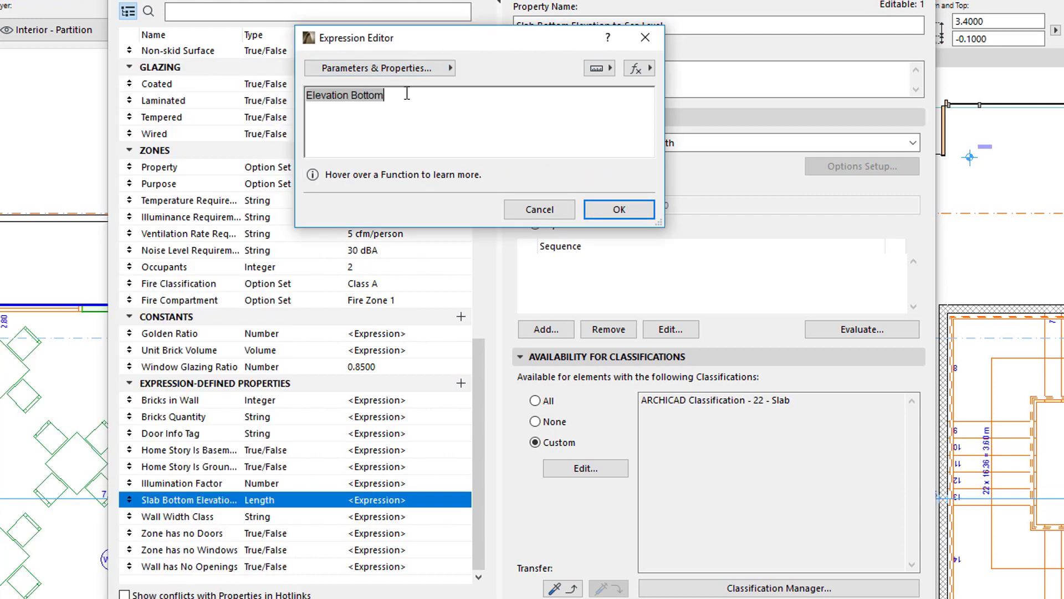
text(+)
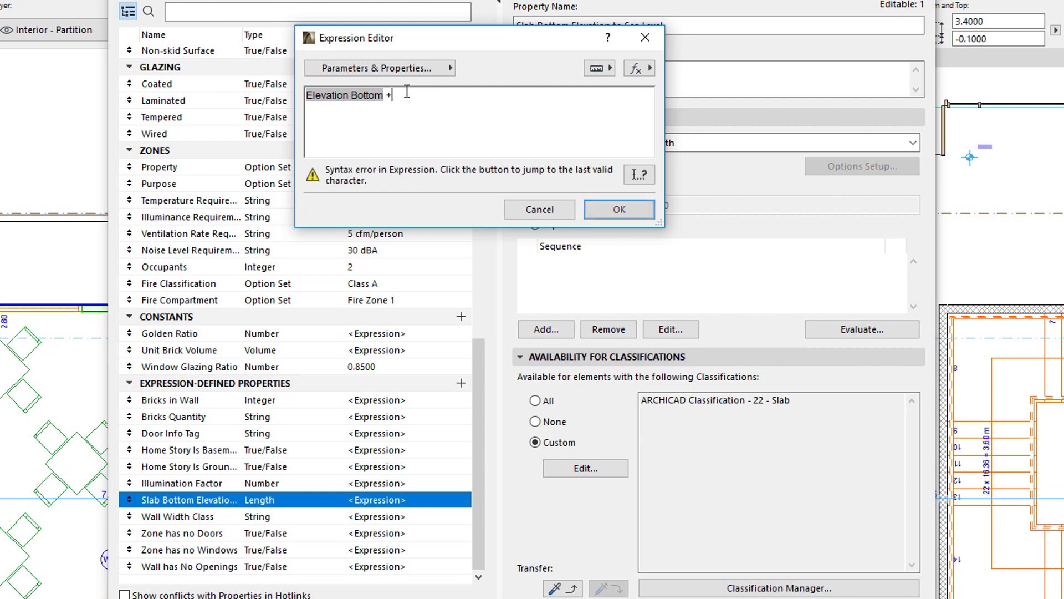
text( ()
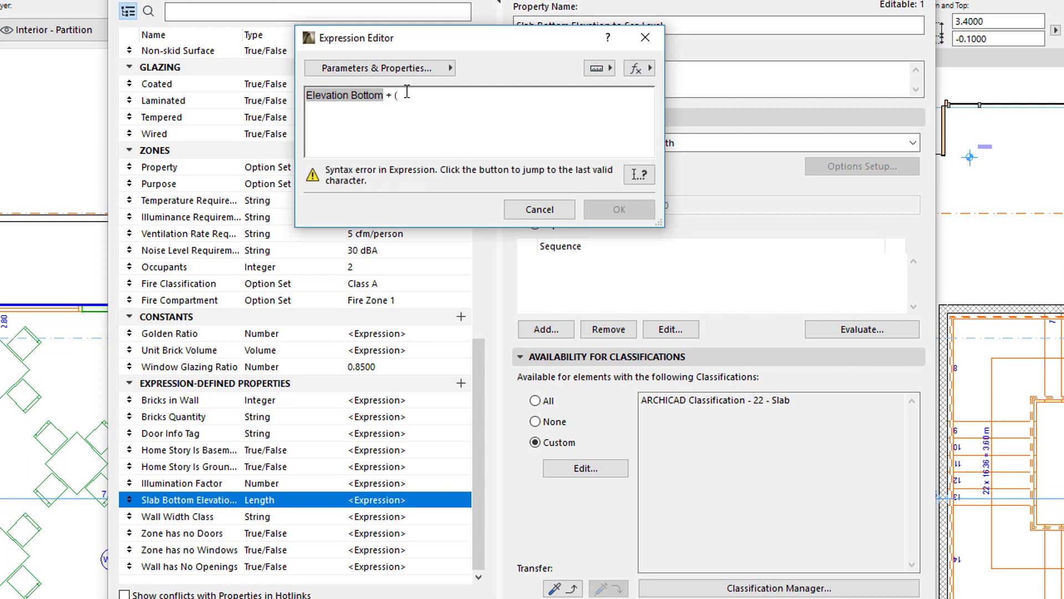
click(405, 68)
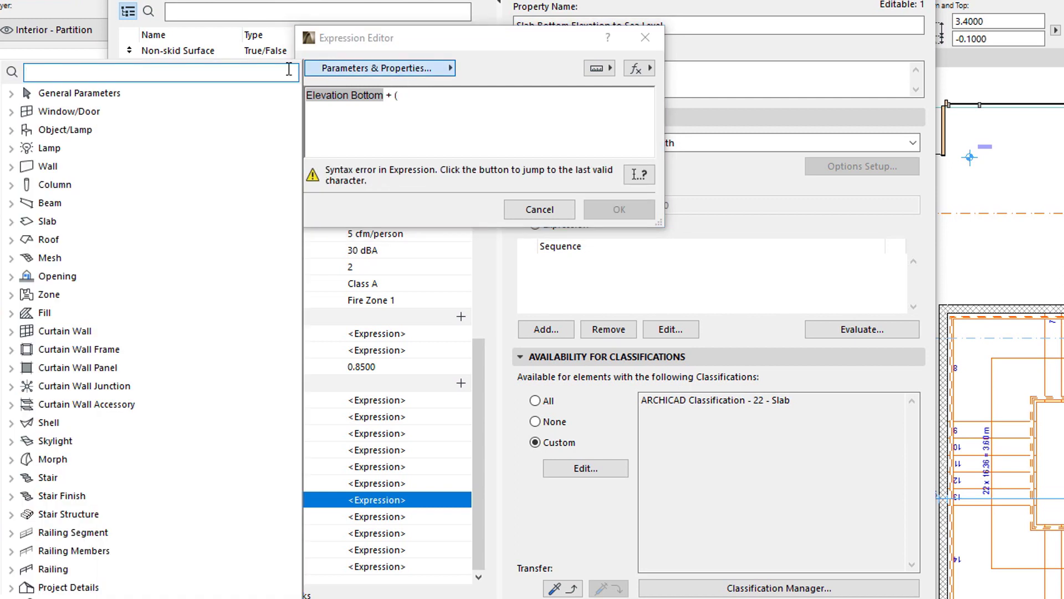
text(sea)
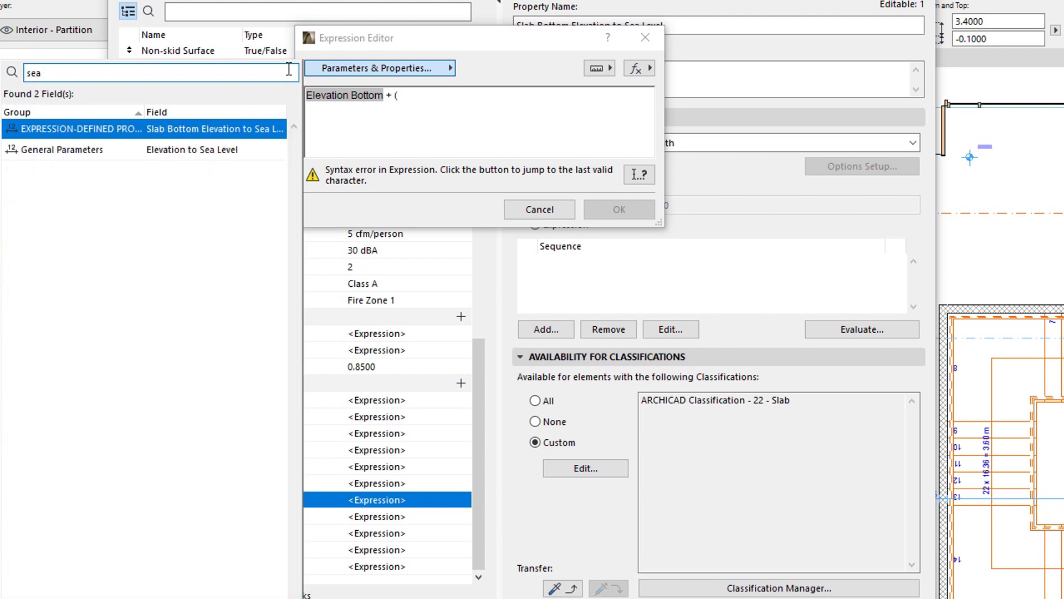
double_click(228, 151)
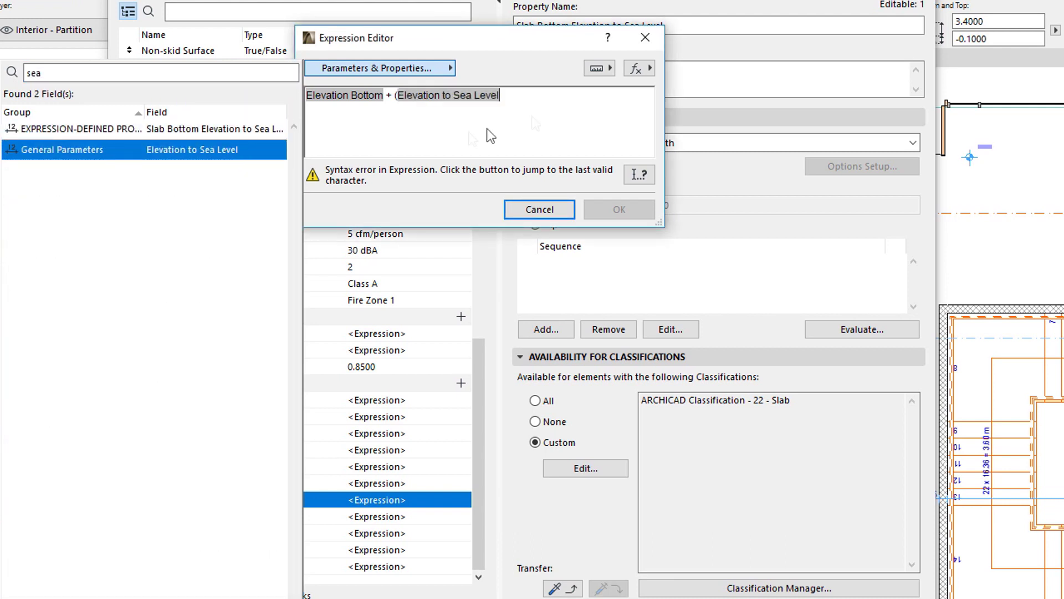
Finish the expression with - Elevation to Project Zero) and accept it.
click(530, 98)
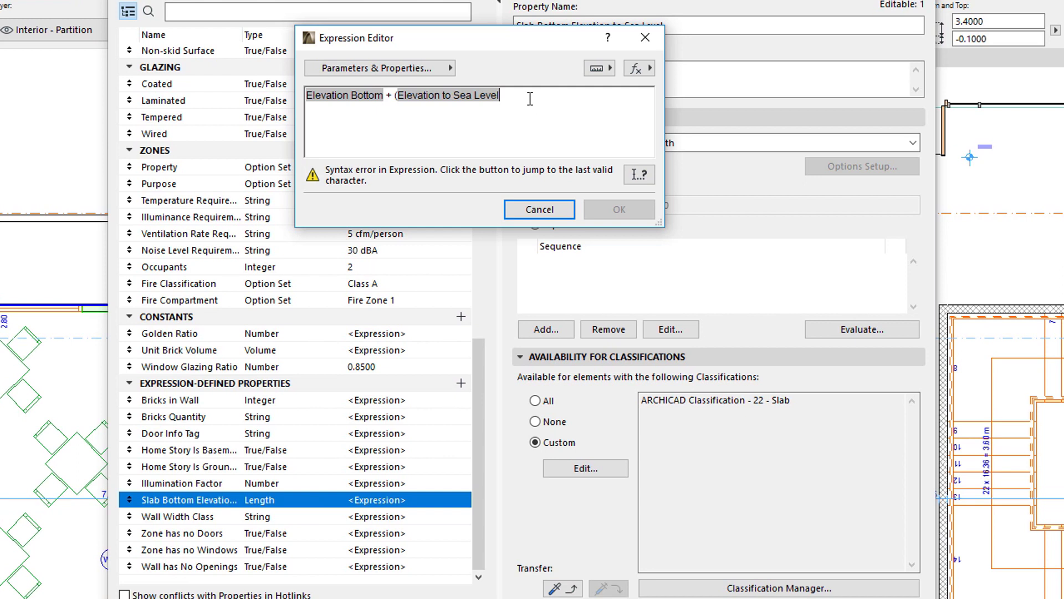
text(-)
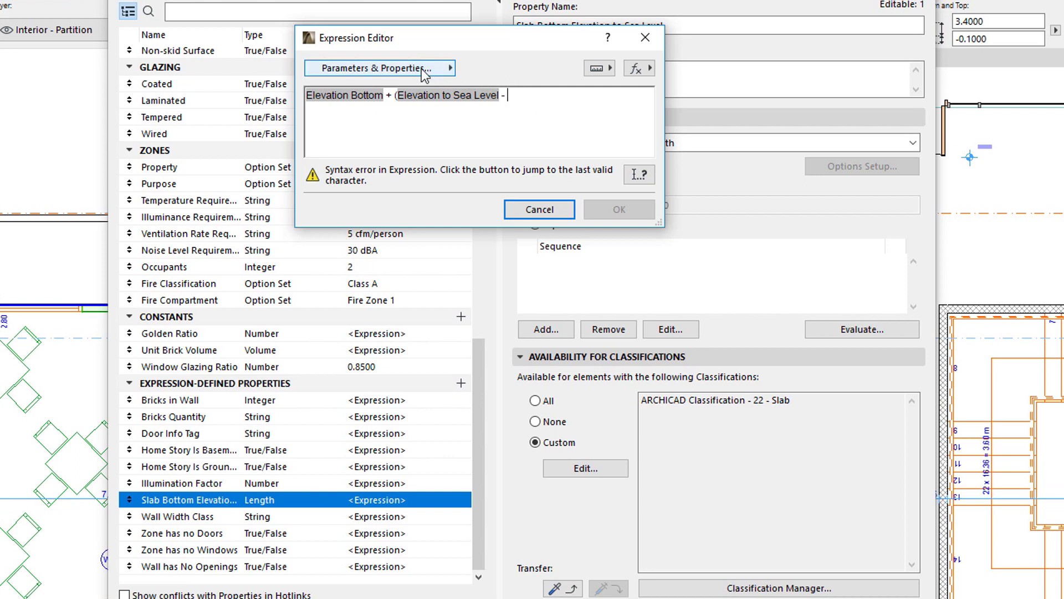
click(382, 68)
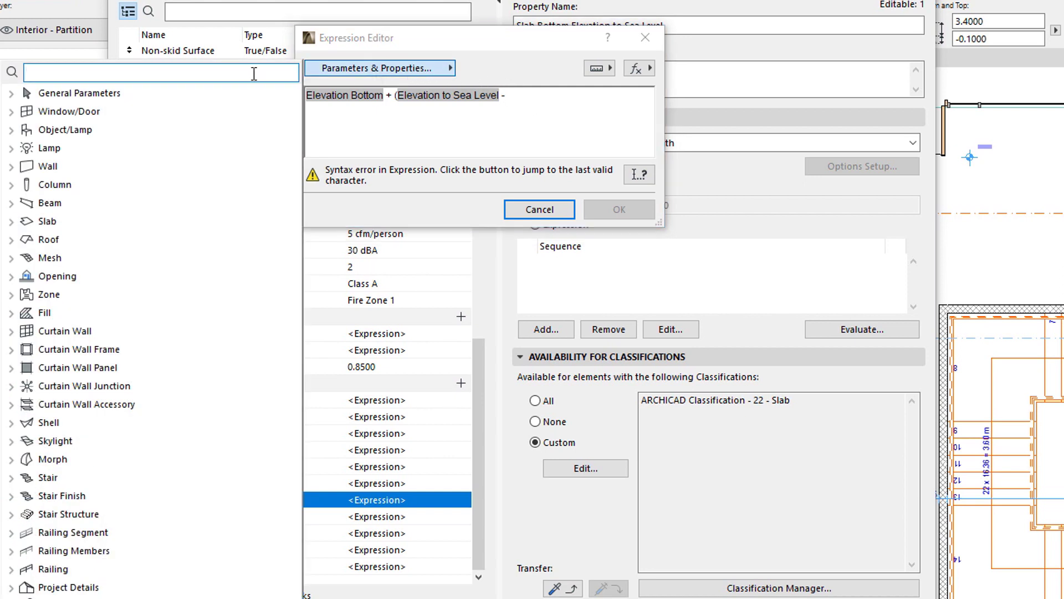
text(project zer)
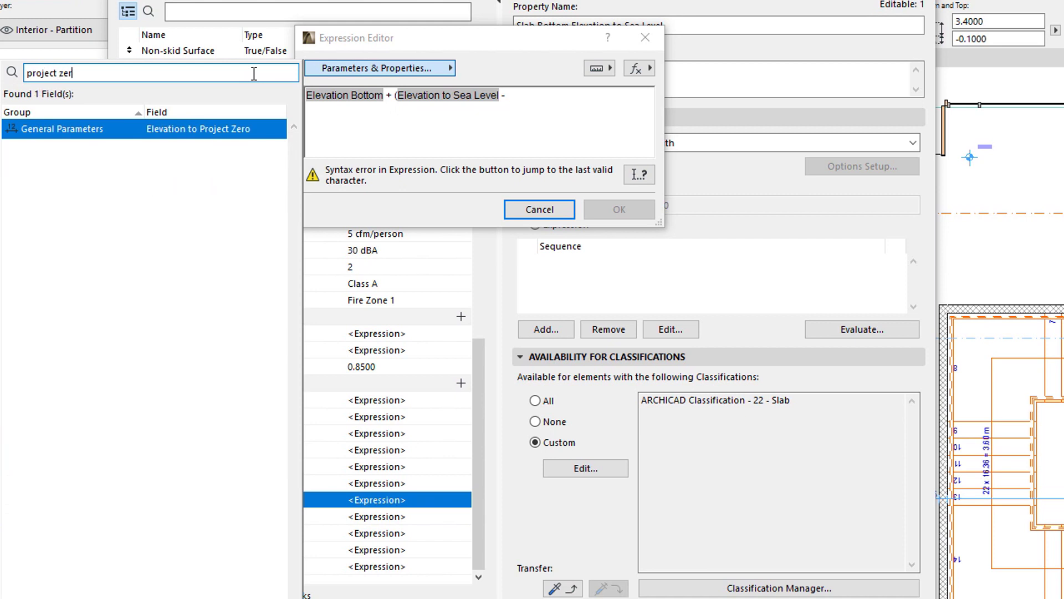
text(o)
double_click(244, 132)
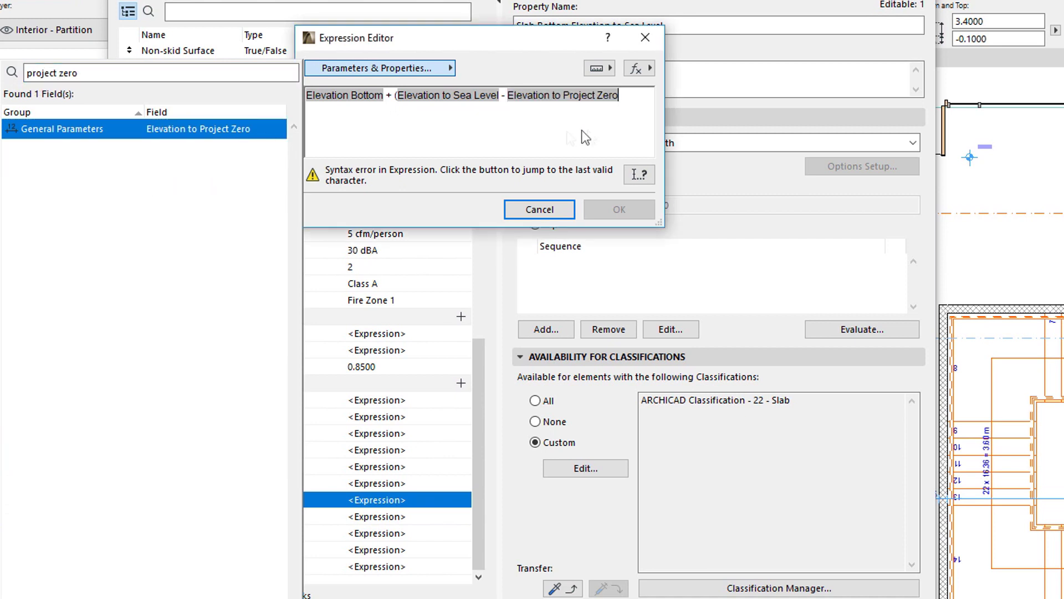
text())
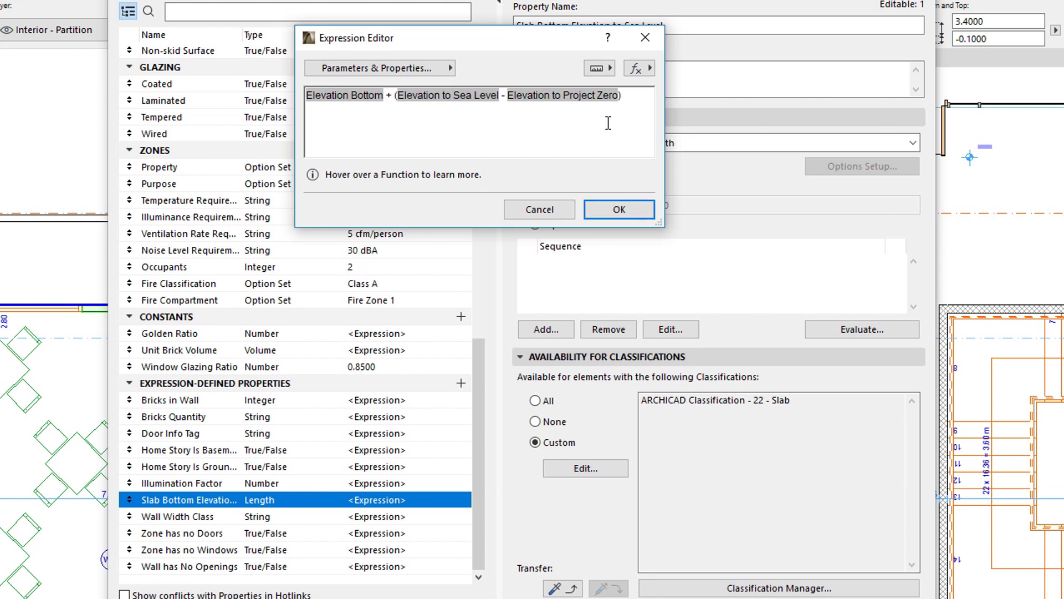
click(639, 211)
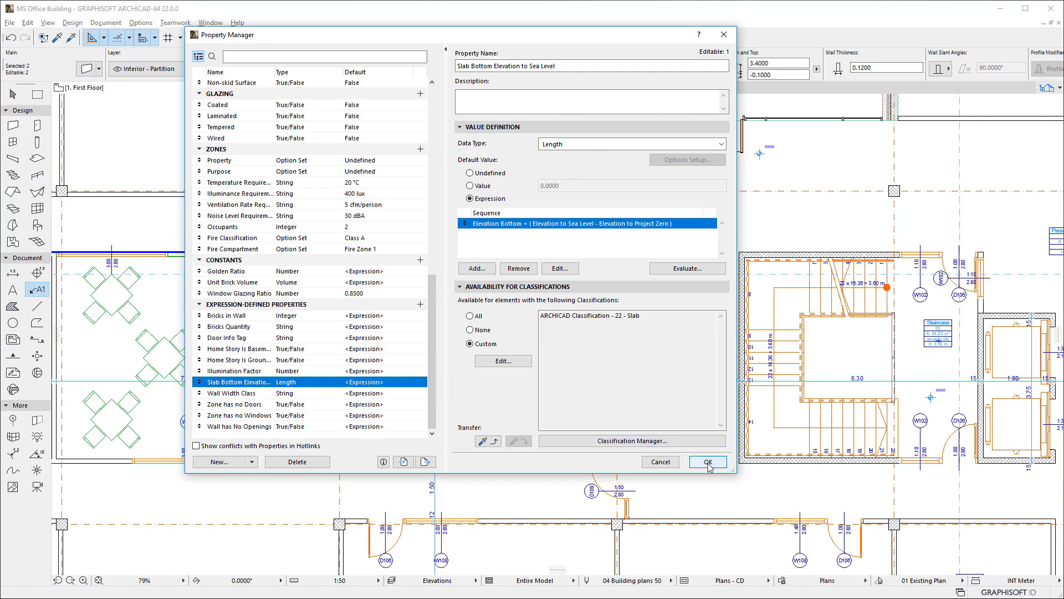
Apply the property settings, then open the SL-01 Slabs schedule fitted to the window width.
click(704, 464)
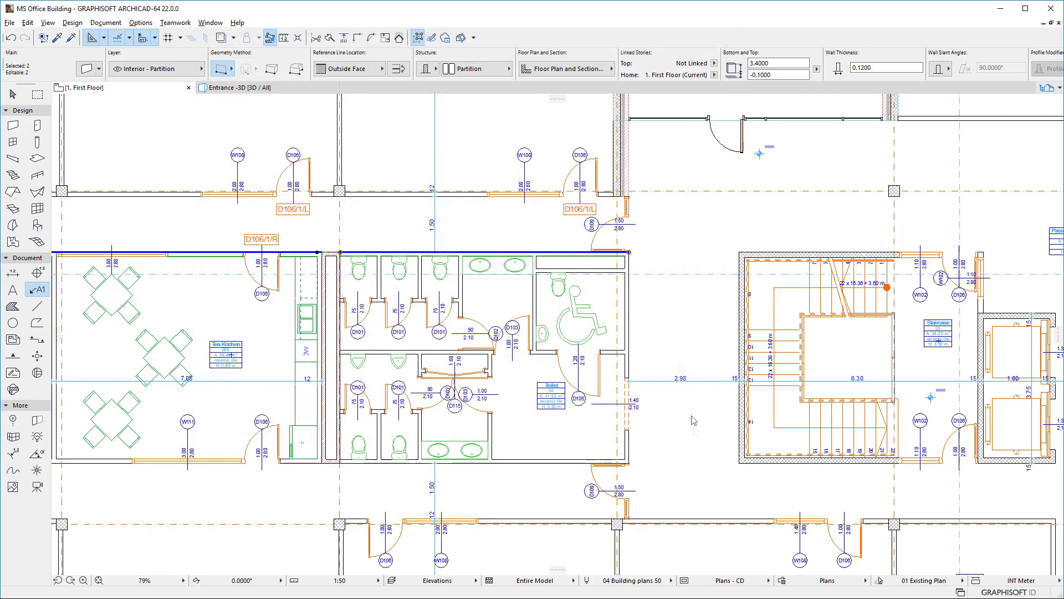
key(Escape)
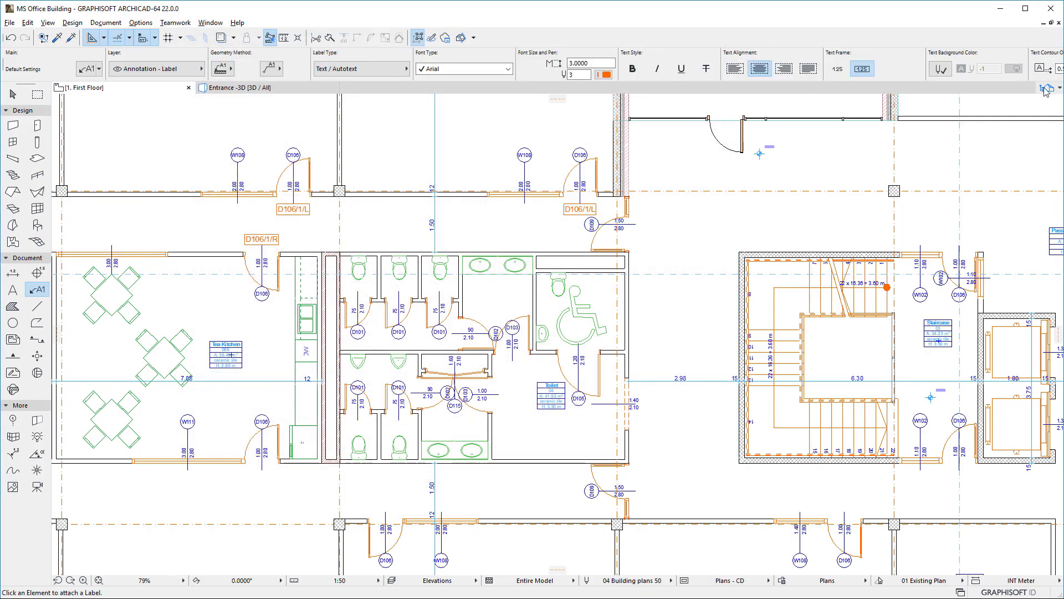
click(1046, 90)
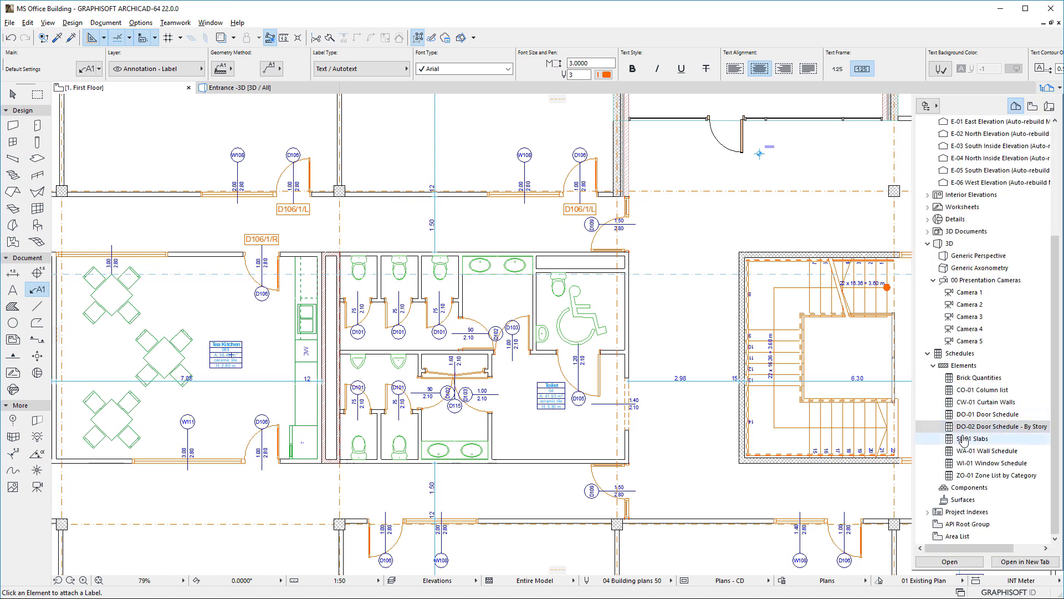
double_click(963, 438)
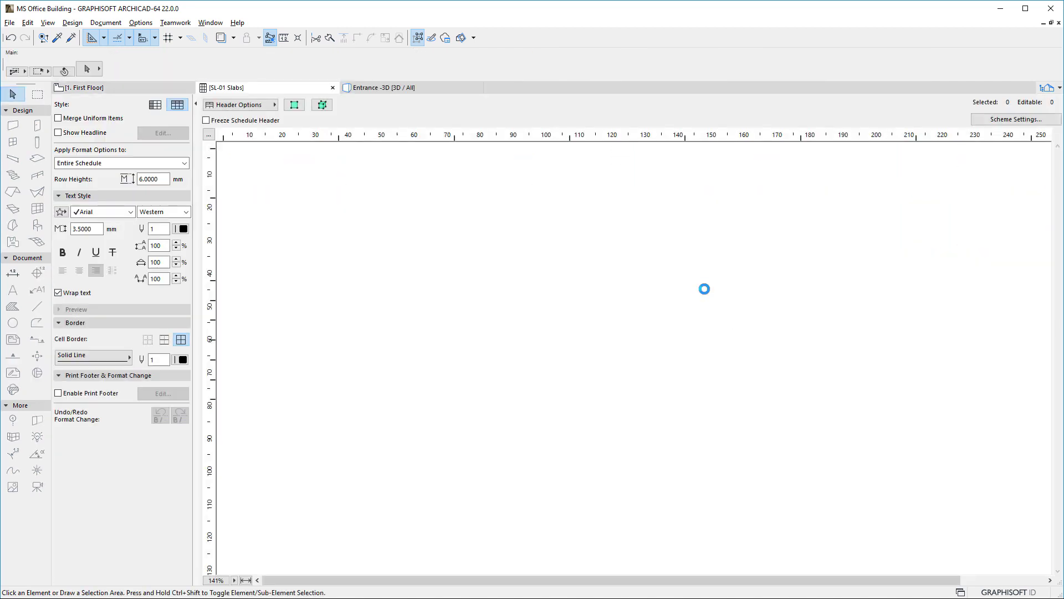
click(245, 580)
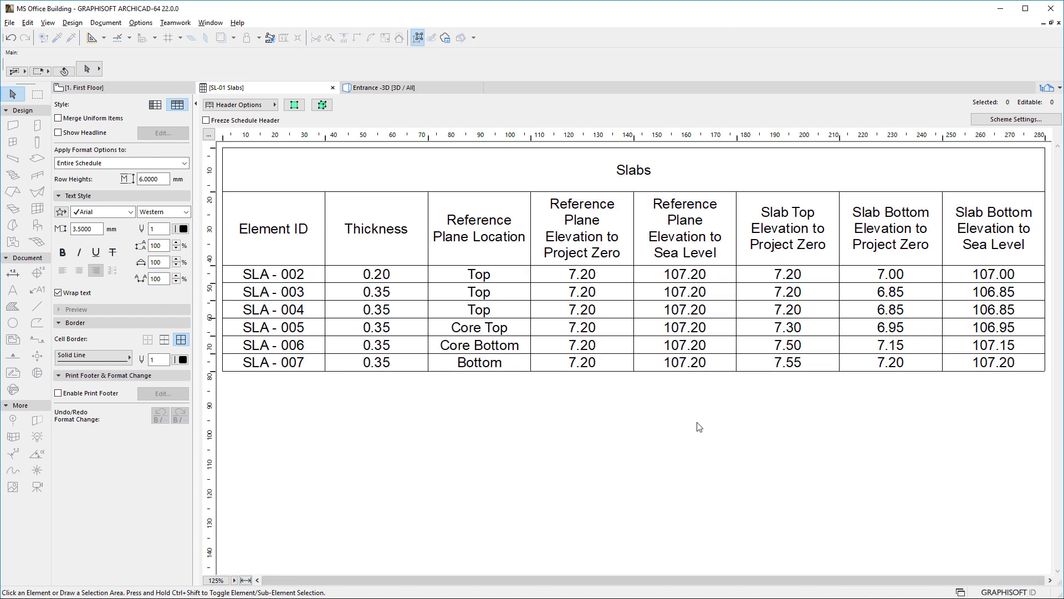